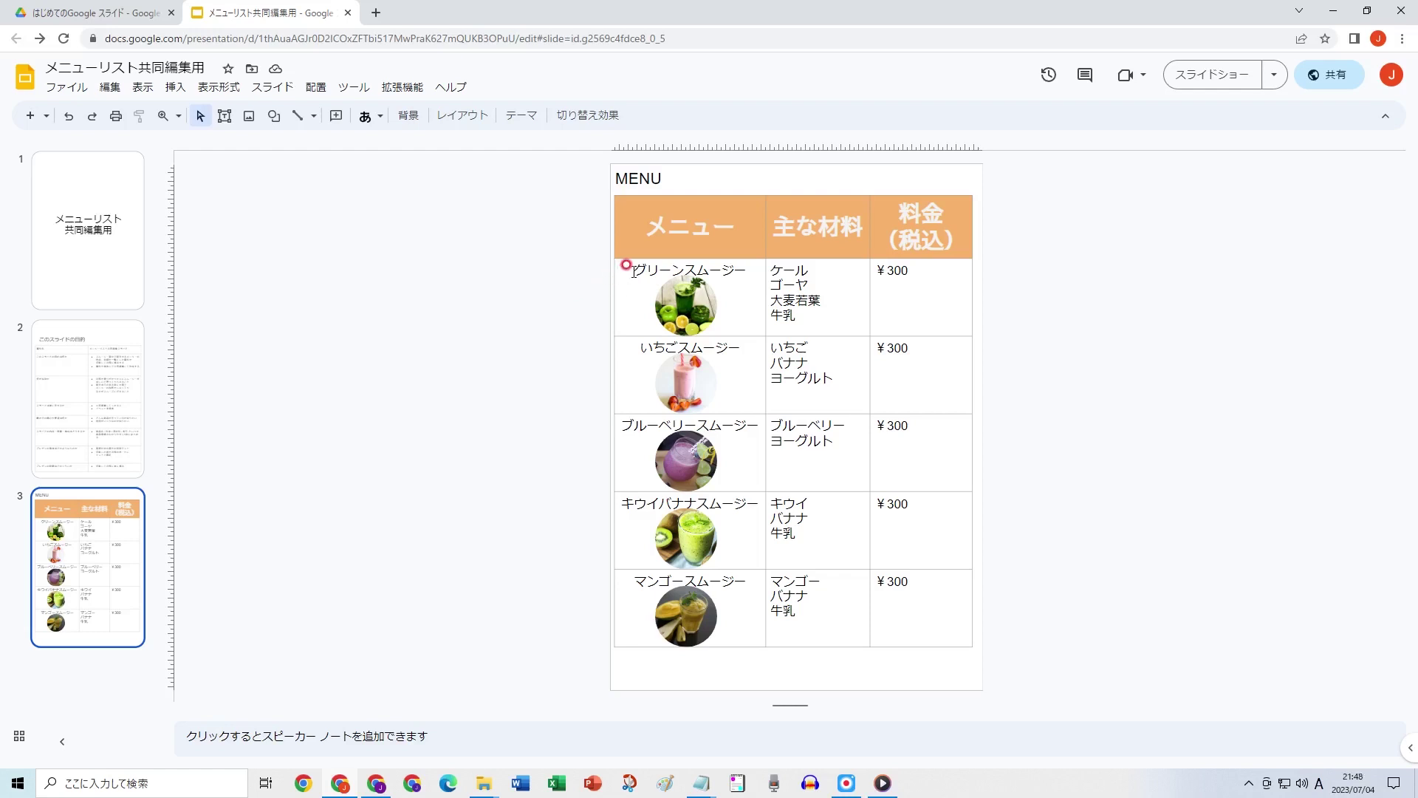
# Make the smoothie names bold, 18 pt Sawarabi Gothic, and nudge the table's left border left.
pyautogui.moveTo(633, 272); pyautogui.dragTo(728, 581)
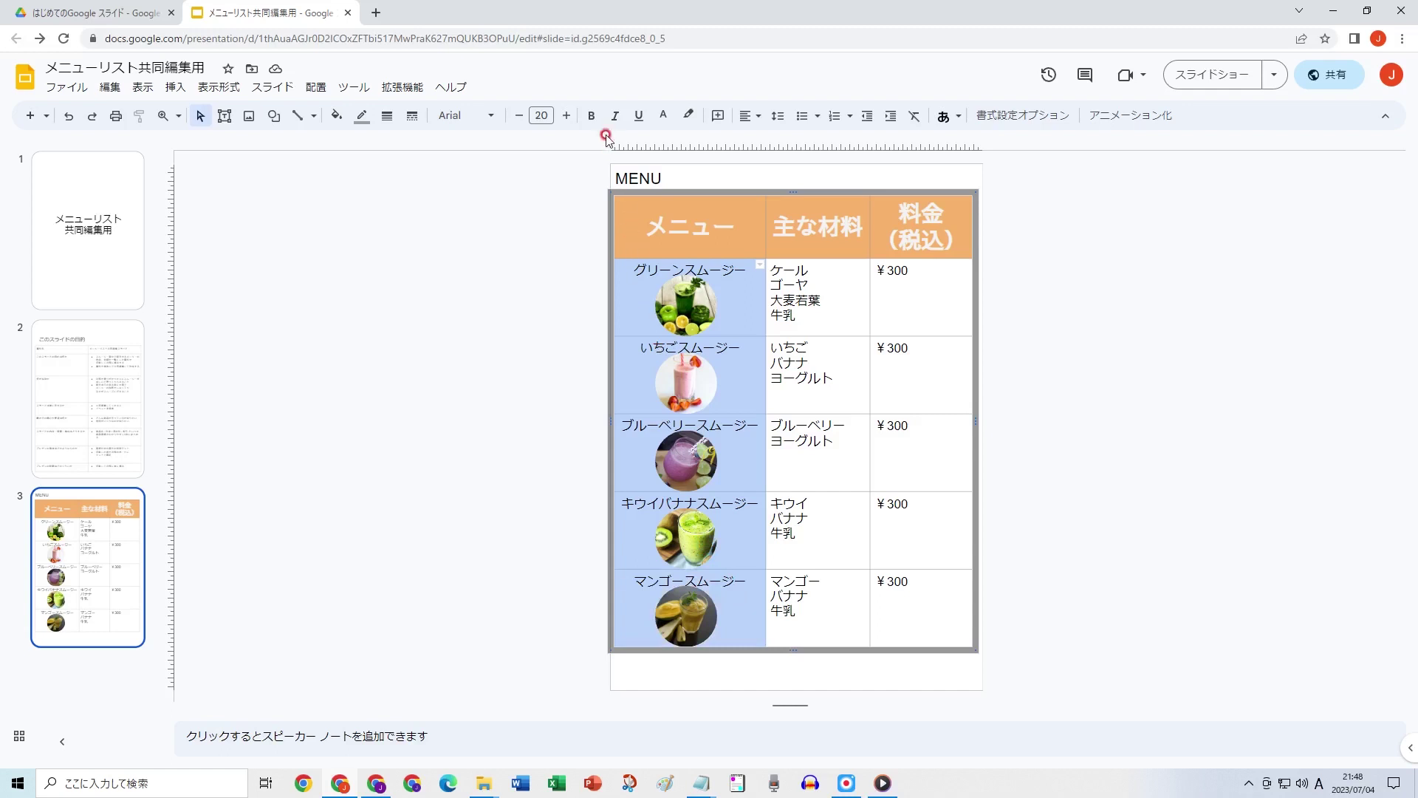
pyautogui.click(591, 115)
pyautogui.click(521, 116)
pyautogui.click(521, 115)
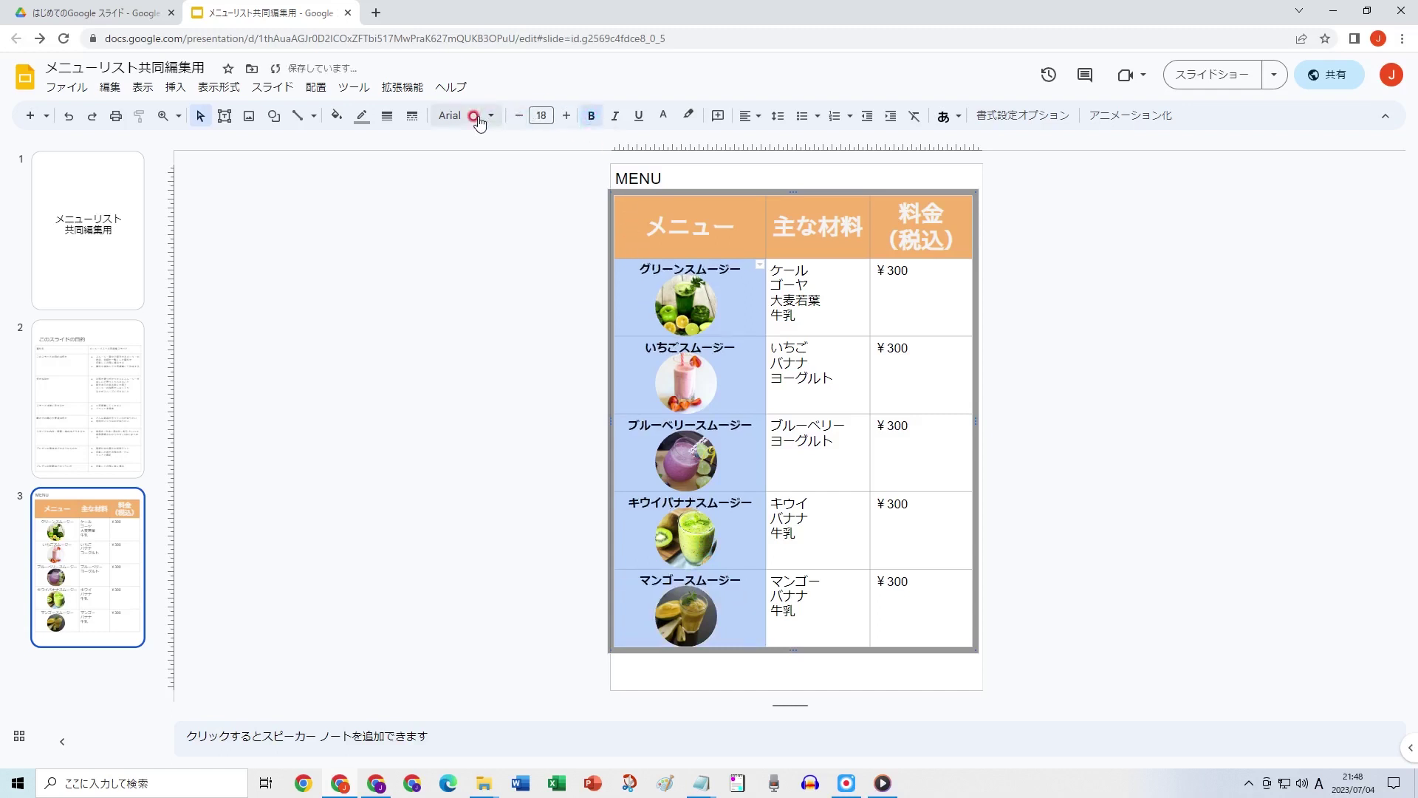
pyautogui.click(473, 115)
pyautogui.click(497, 264)
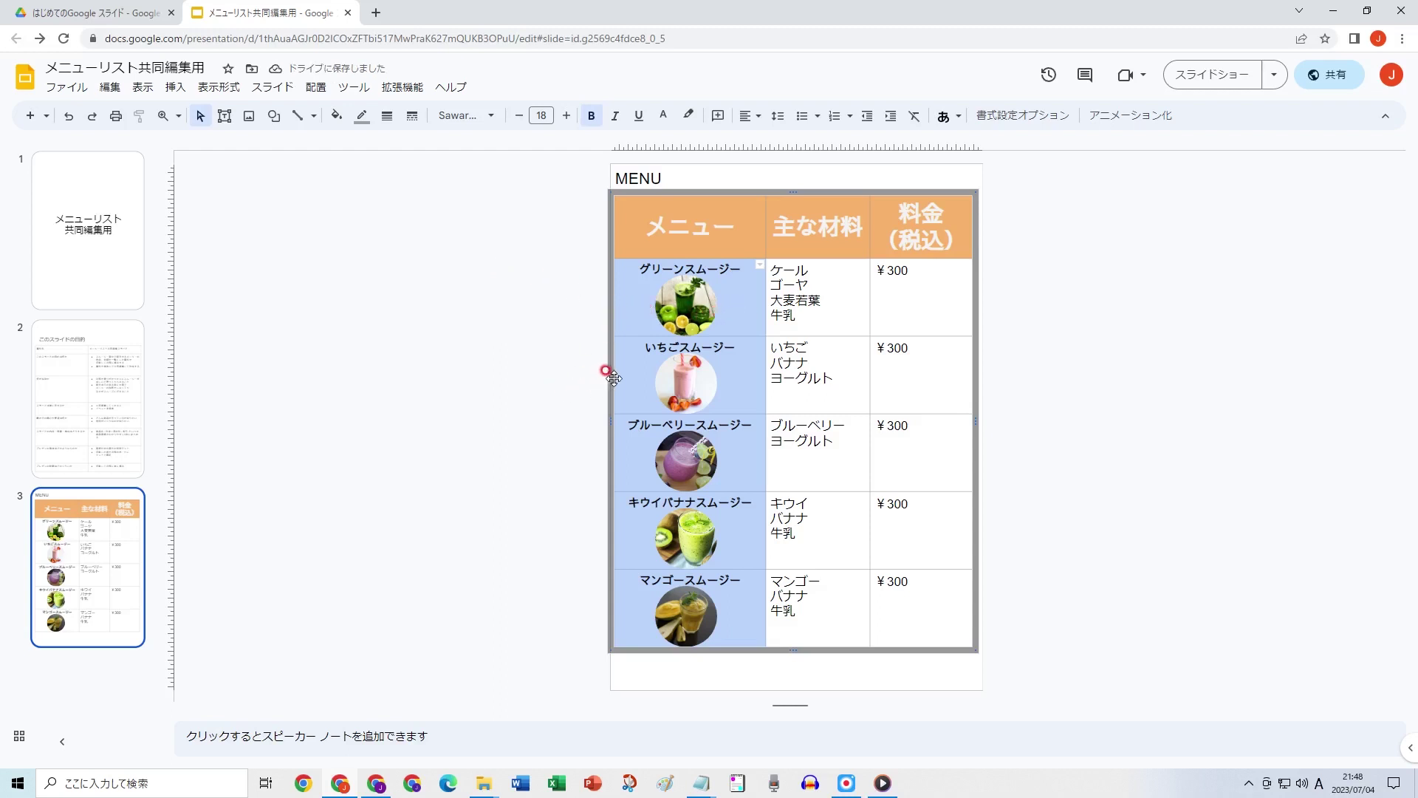
pyautogui.moveTo(607, 373); pyautogui.dragTo(605, 373)
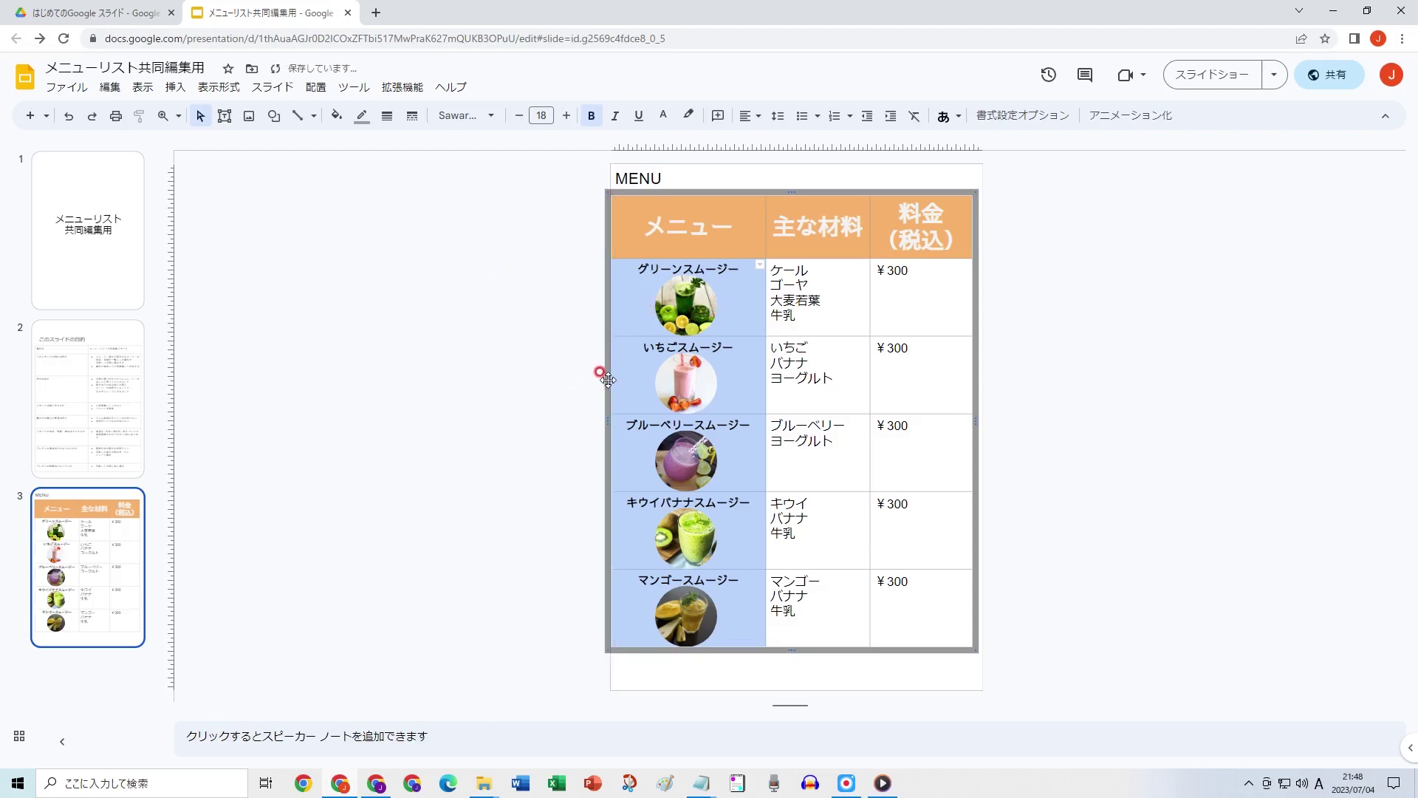
# Make the ingredients column bold, 18 pt Sawarabi Gothic, and narrow it slightly.
pyautogui.click(783, 314)
pyautogui.moveTo(785, 281); pyautogui.dragTo(828, 580)
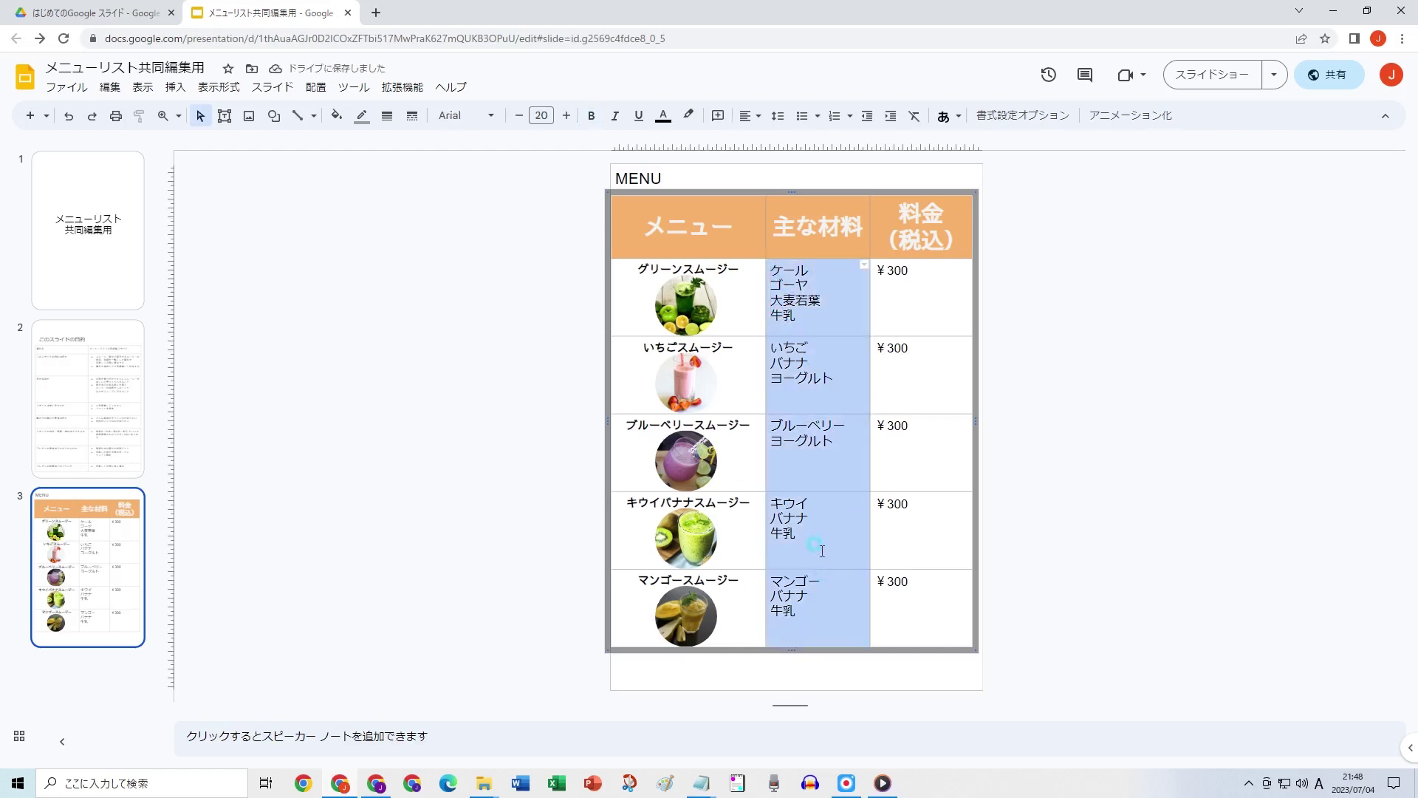
pyautogui.click(600, 116)
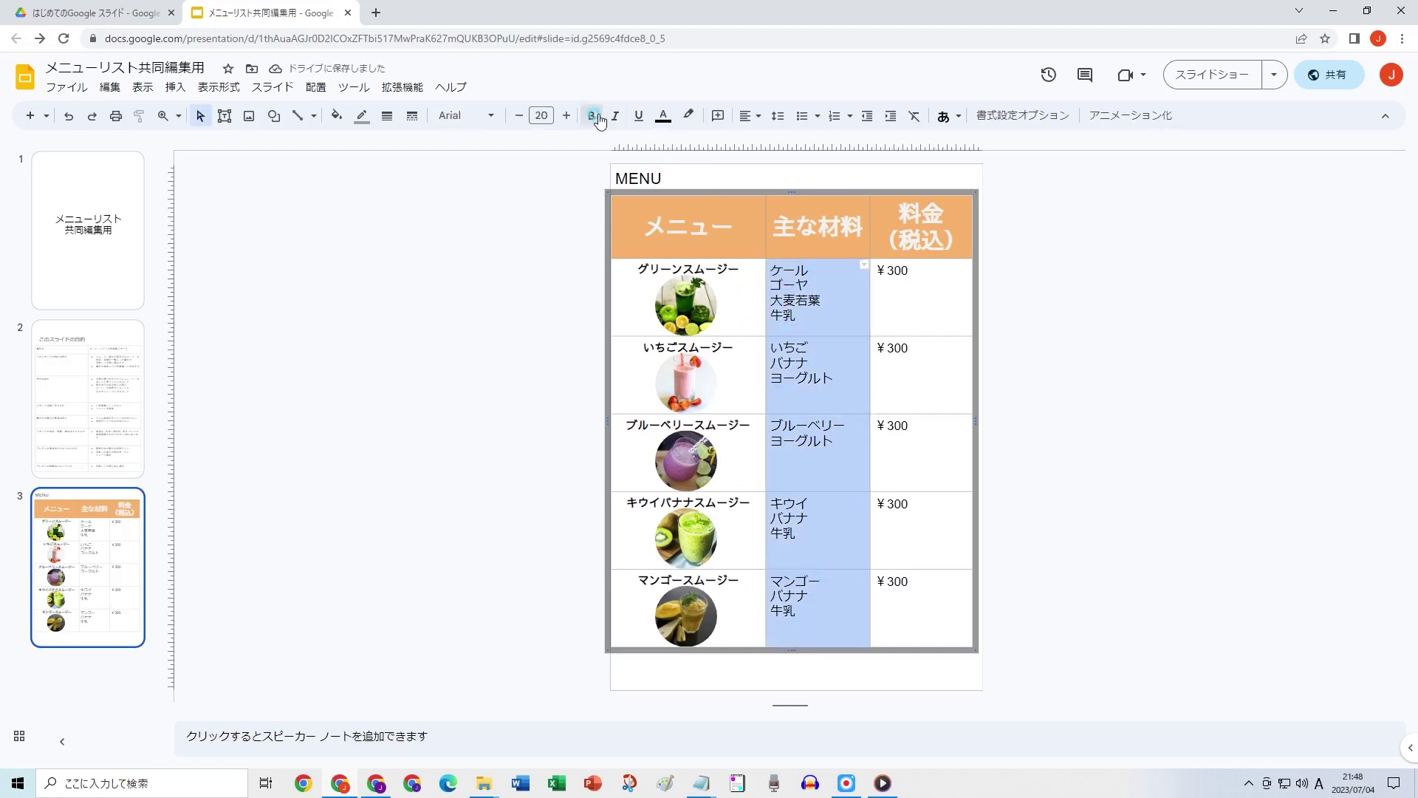
pyautogui.click(520, 116)
pyautogui.click(519, 116)
pyautogui.click(477, 116)
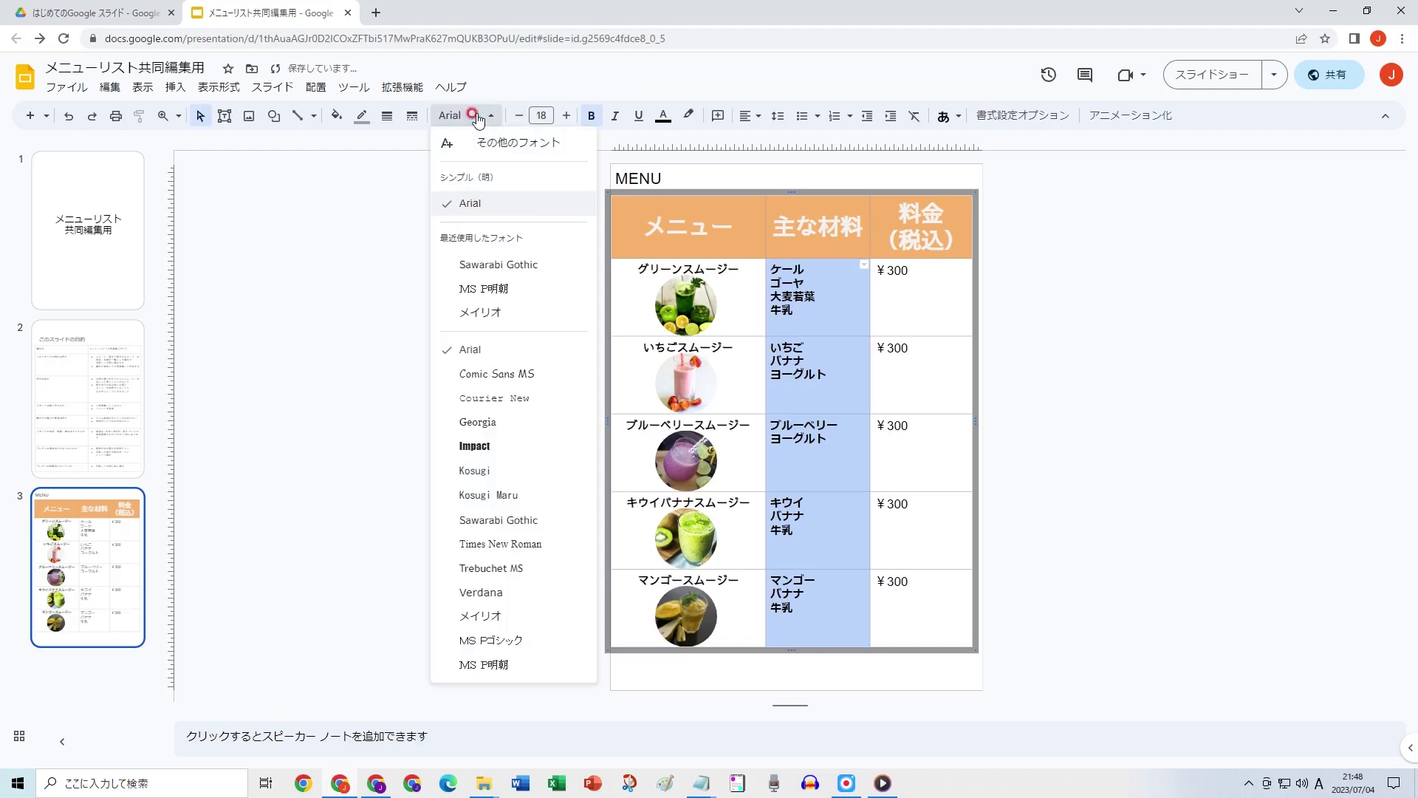
pyautogui.click(515, 265)
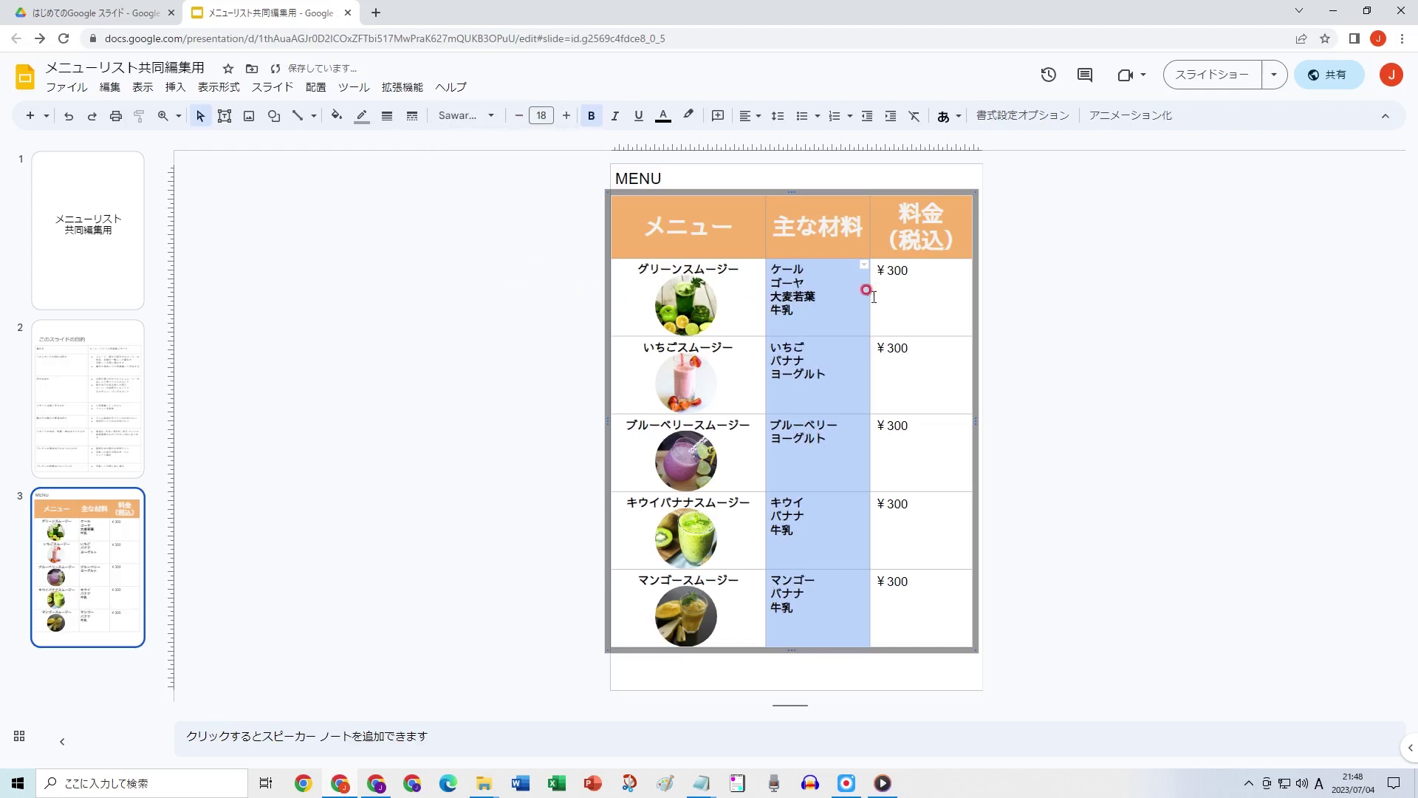
pyautogui.moveTo(871, 296); pyautogui.dragTo(868, 296)
# Select the ¥300 price cells down the price column.
pyautogui.click(896, 273)
pyautogui.click(873, 269)
pyautogui.moveTo(880, 275)
pyautogui.mouseDown()
pyautogui.moveTo(940, 540)
pyautogui.moveTo(933, 572)
pyautogui.mouseUp()
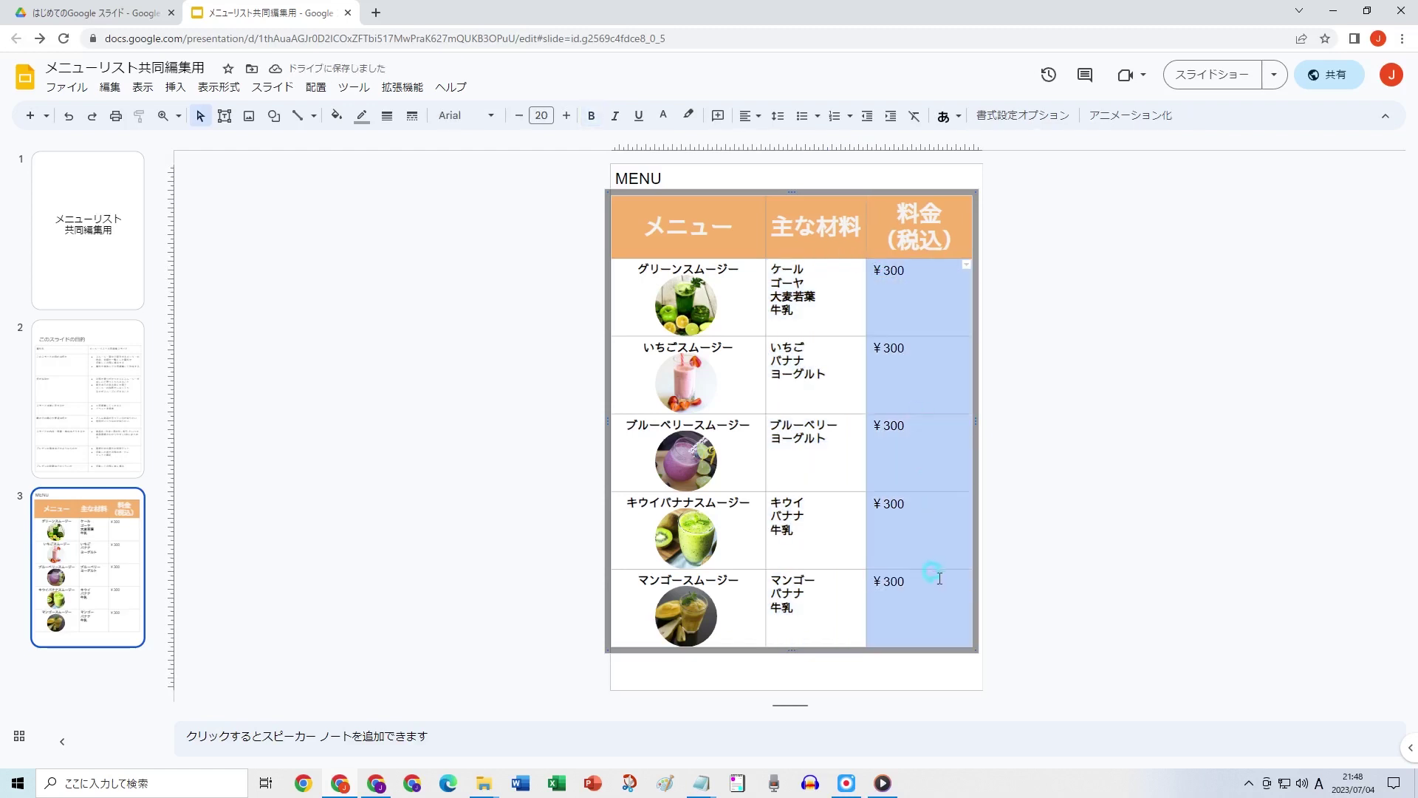
# Make the ¥300 prices bold, 30 pt Kosugi Maru.
pyautogui.click(592, 116)
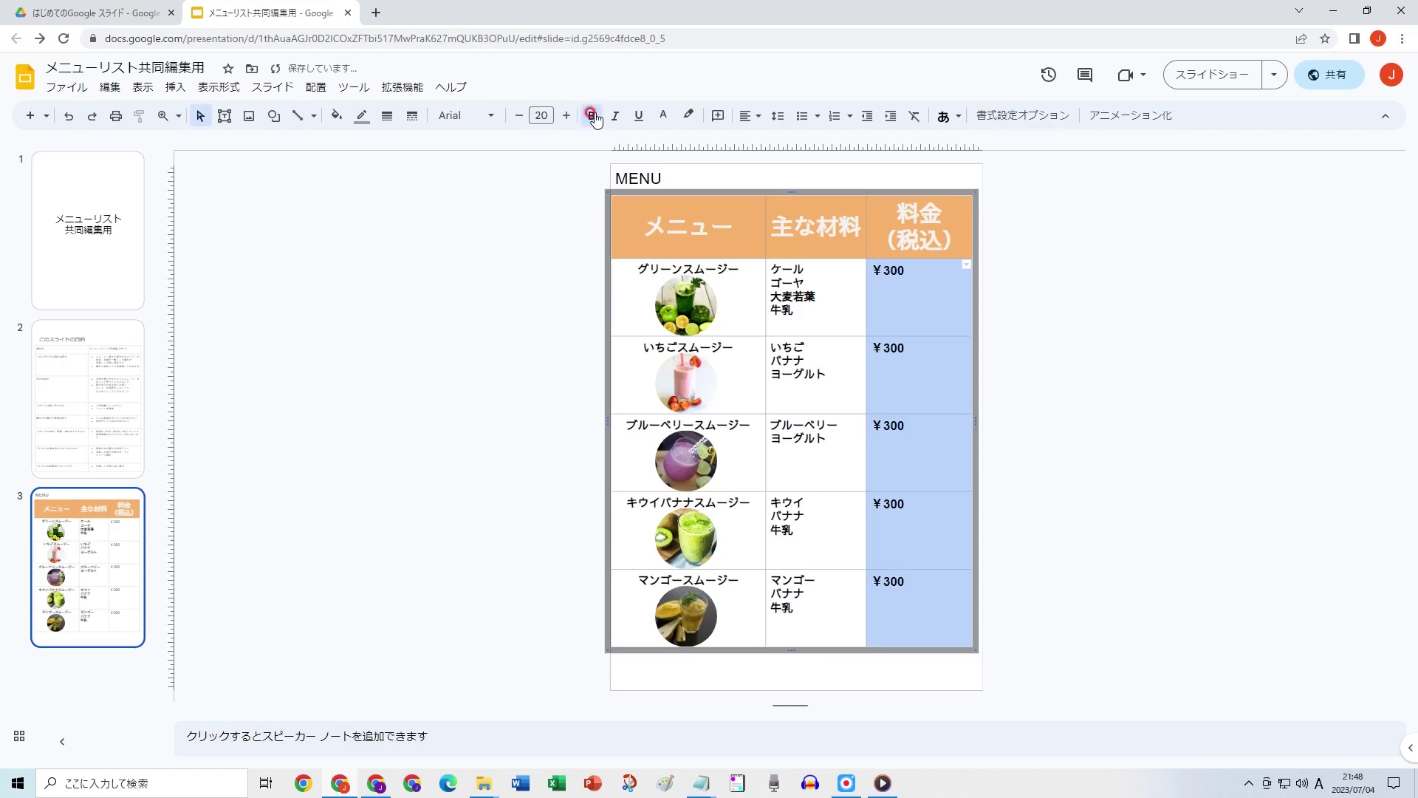
pyautogui.click(542, 115)
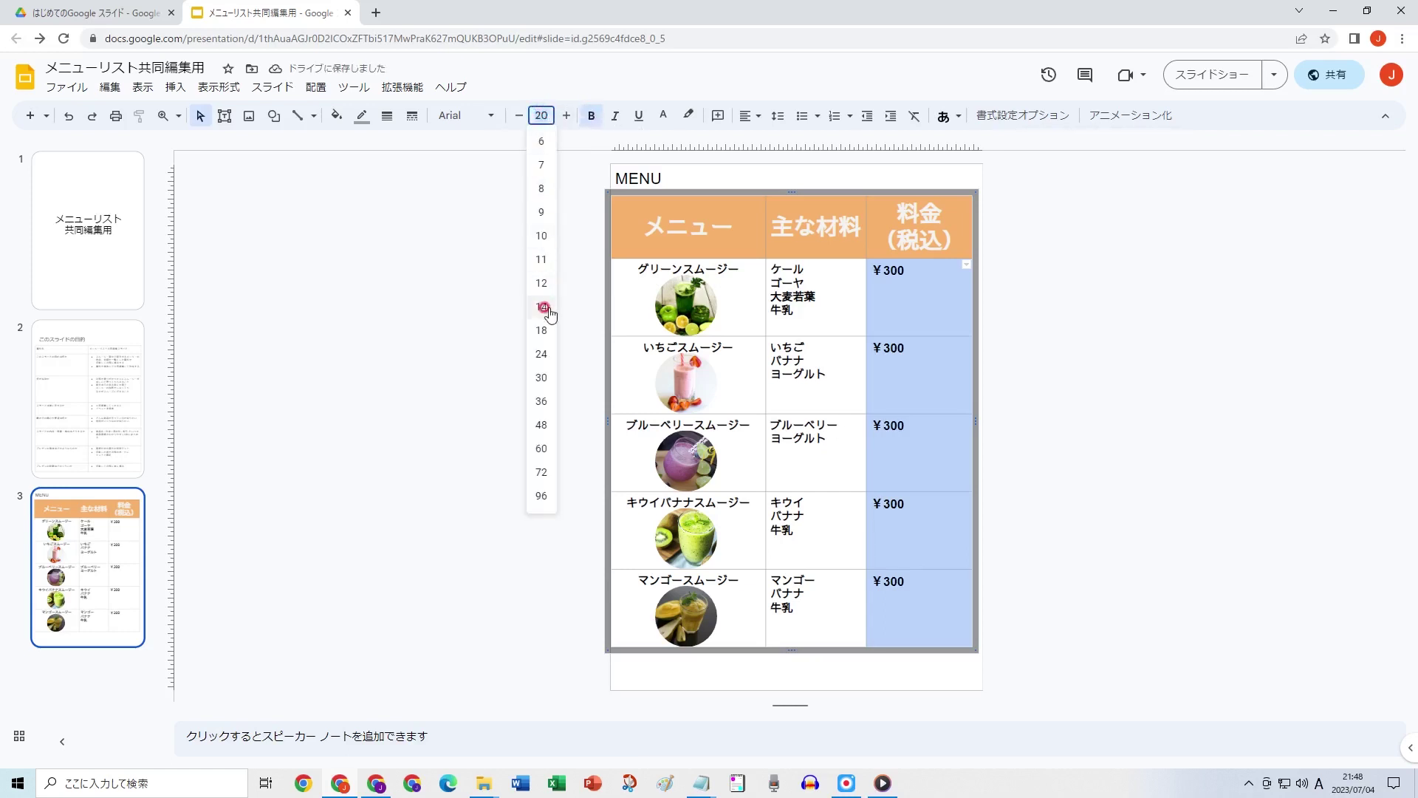
pyautogui.click(541, 378)
pyautogui.click(455, 116)
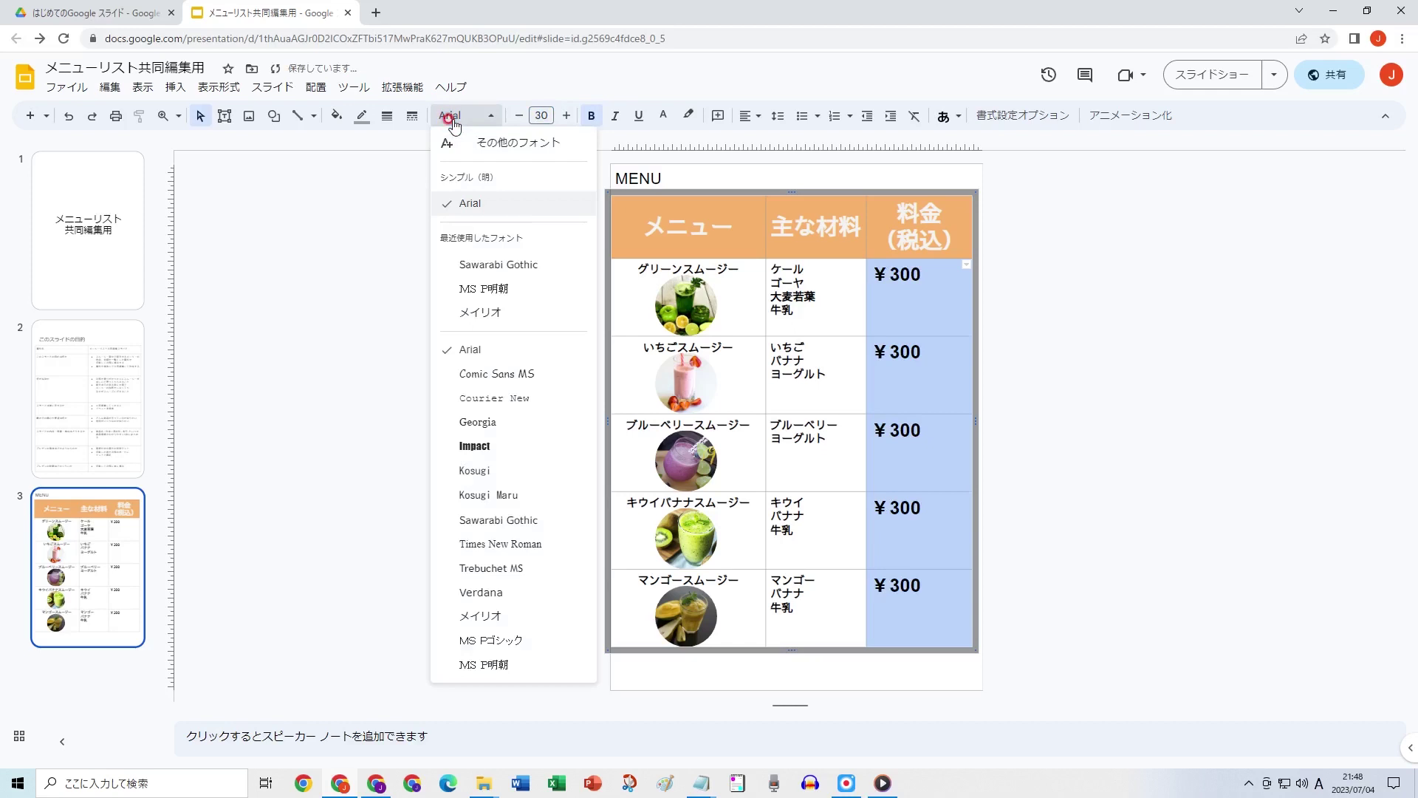
pyautogui.click(510, 493)
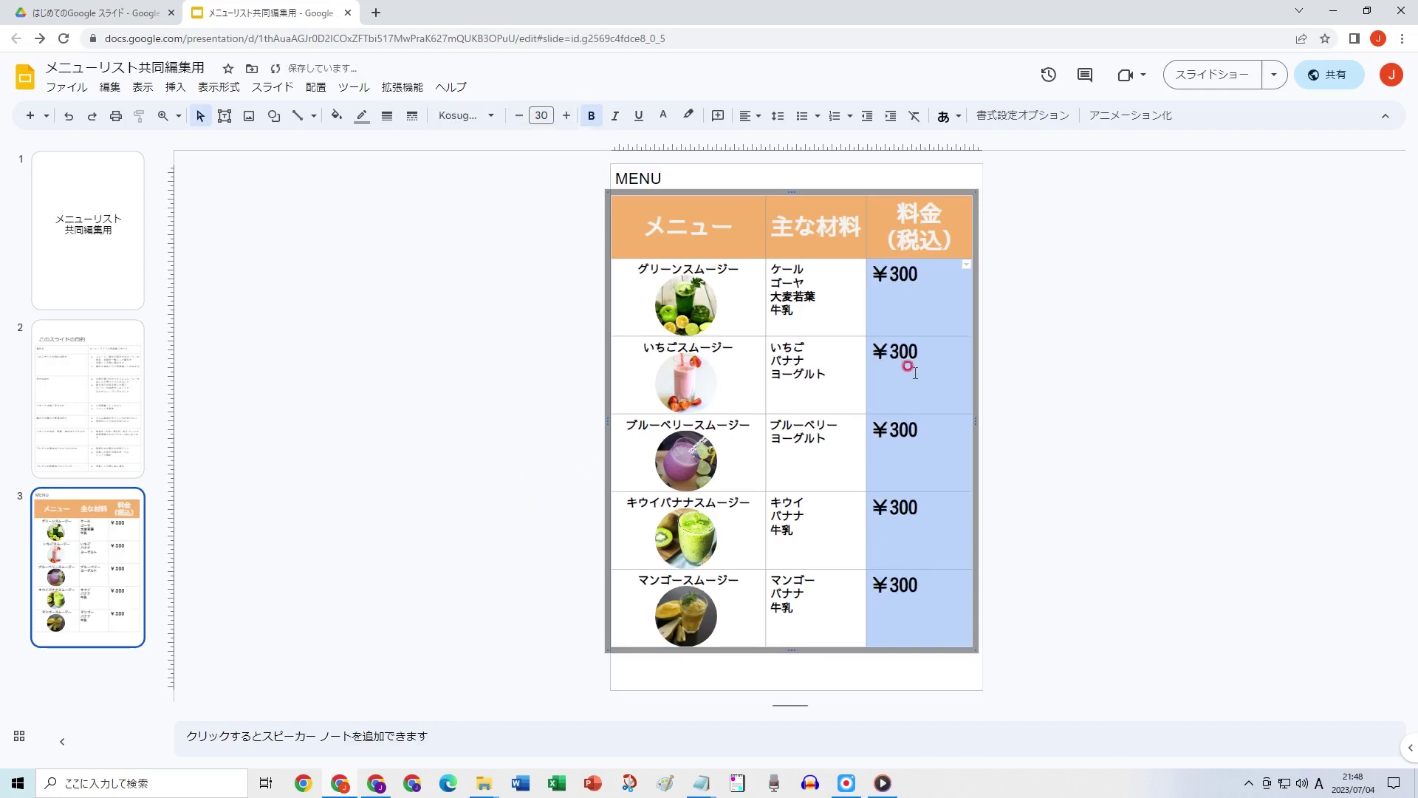
# Shift the ingredients/price border slightly right and centre the prices in their cells.
pyautogui.moveTo(867, 317); pyautogui.dragTo(873, 317)
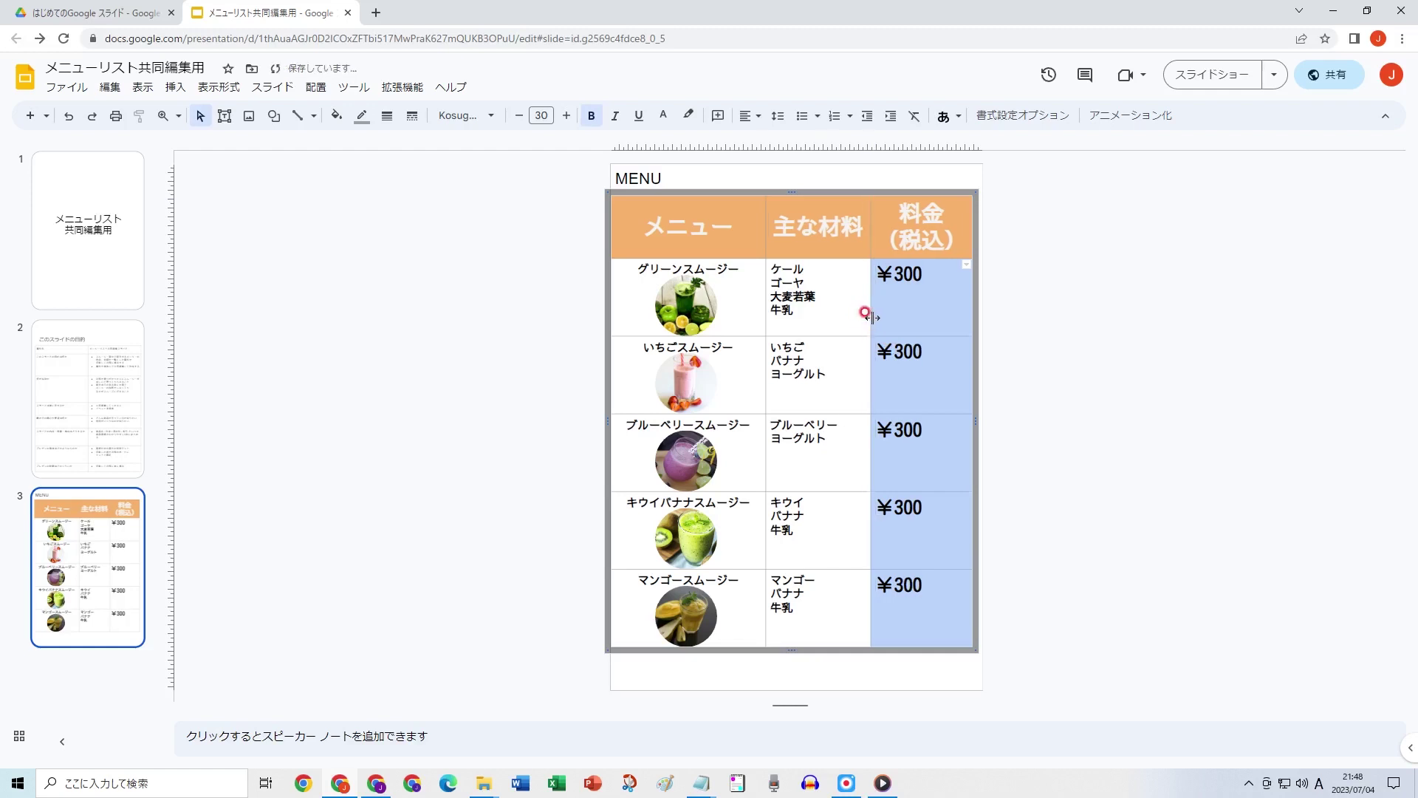
pyautogui.click(749, 118)
pyautogui.click(763, 140)
pyautogui.click(1055, 329)
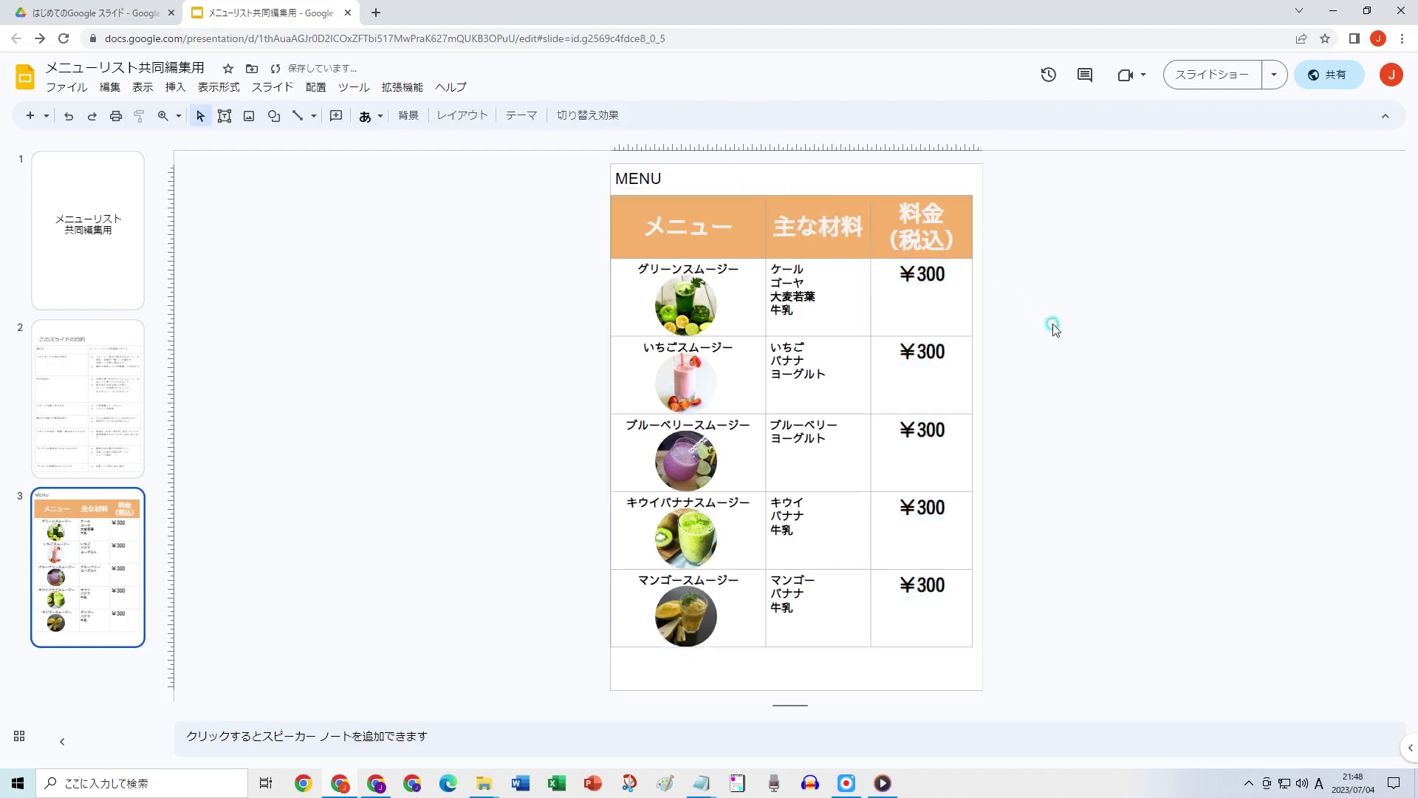
pyautogui.click(939, 366)
# Drag the table's right edge out to the slide's right edge, widening the price column.
pyautogui.click(971, 418)
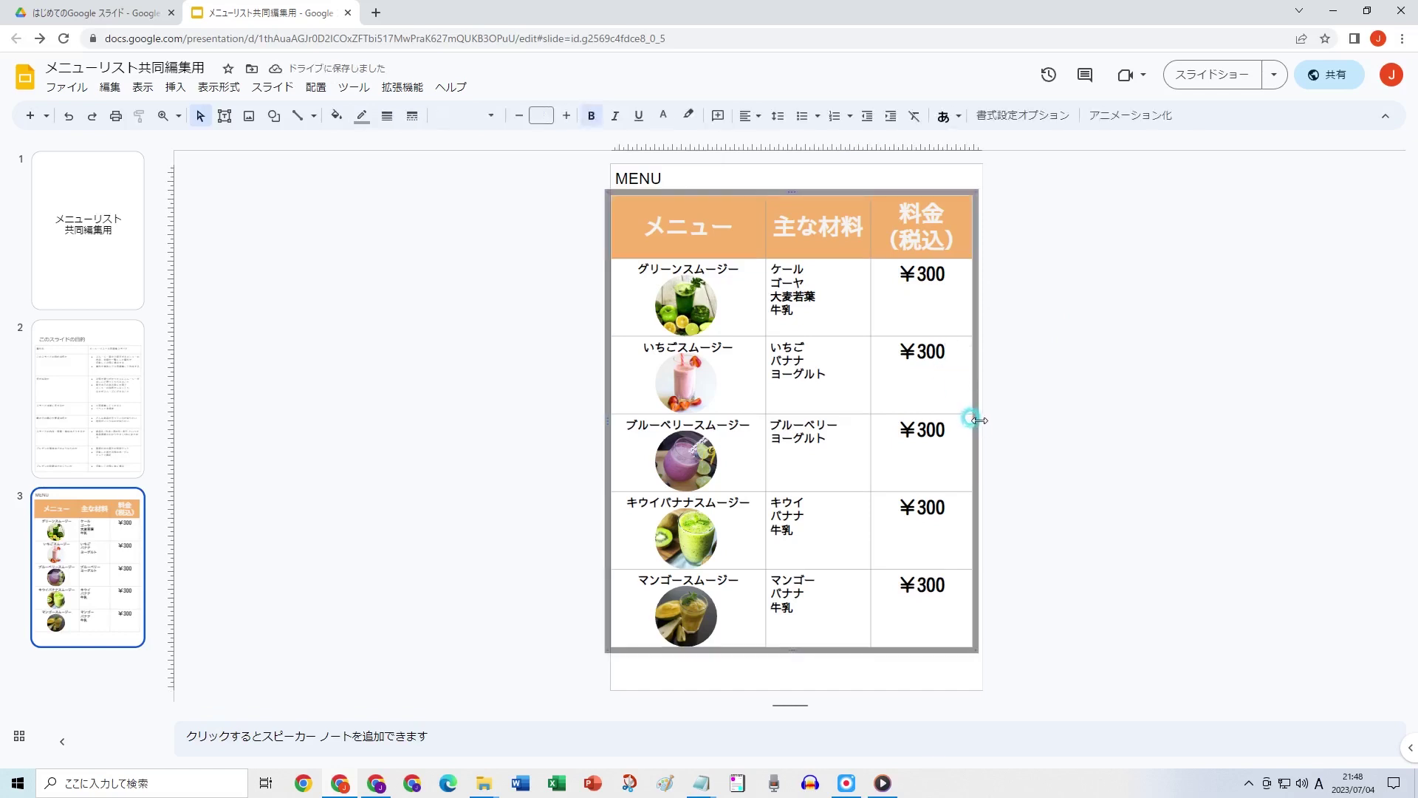
pyautogui.moveTo(972, 418); pyautogui.dragTo(984, 420)
pyautogui.click(1006, 426)
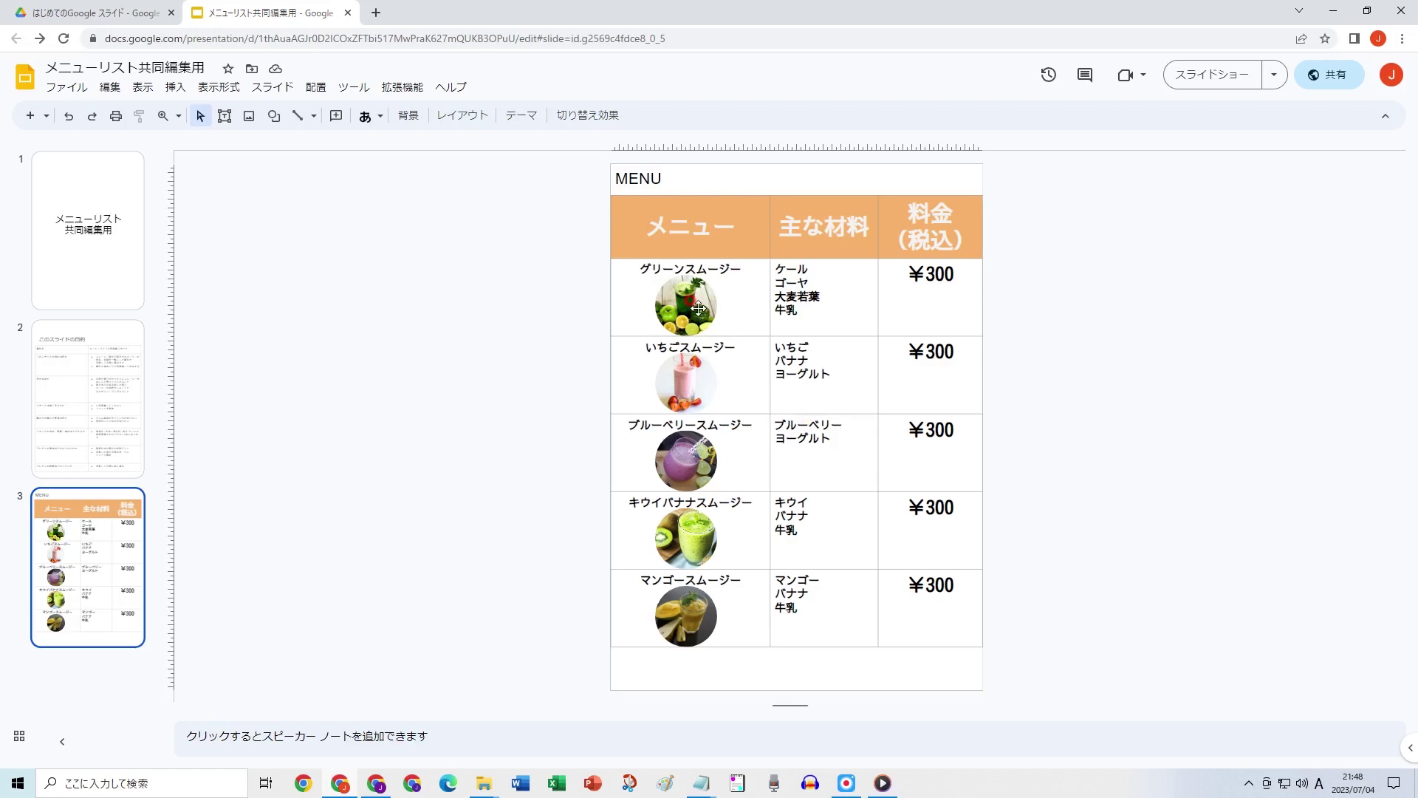
# Select the five smoothie photos, then clear the selection again.
pyautogui.click(699, 308)
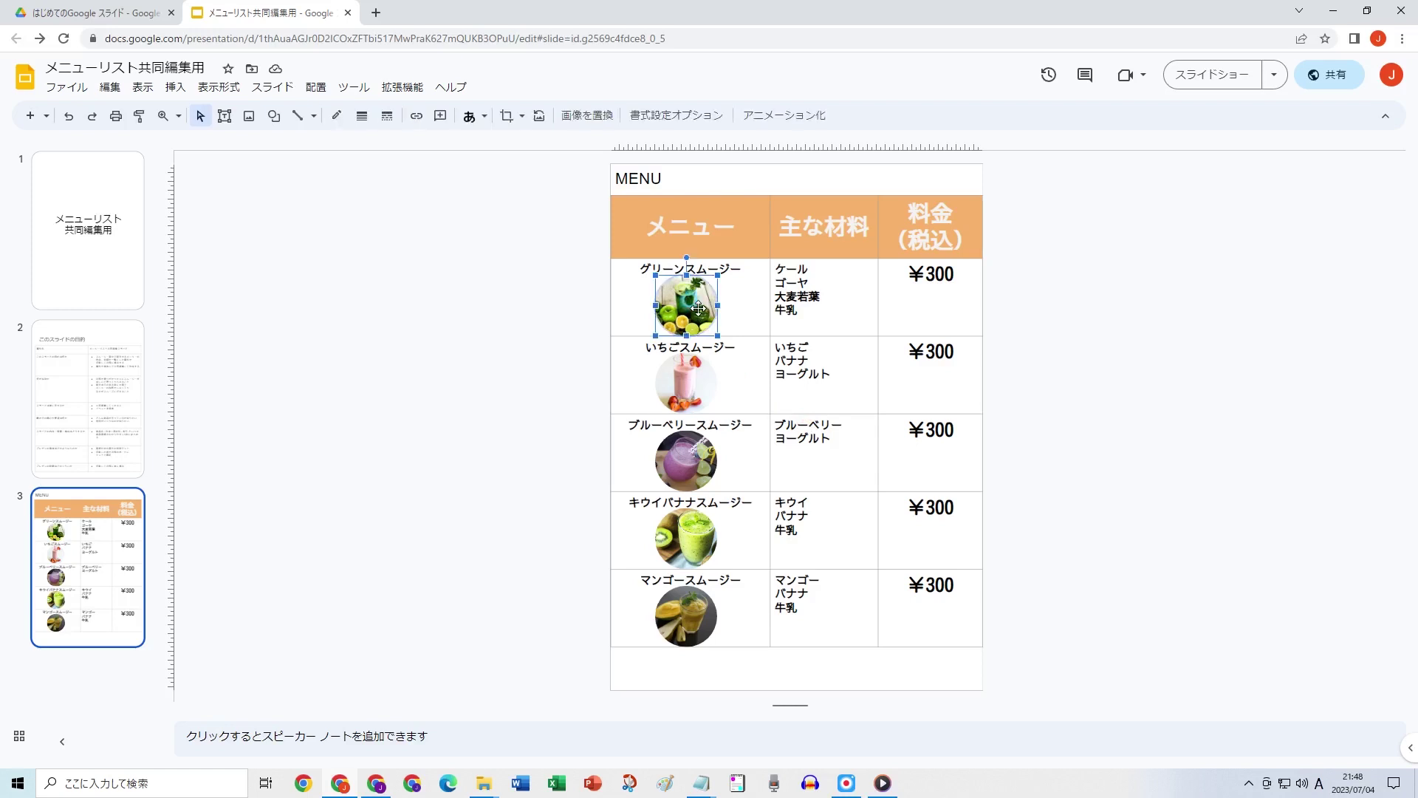
pyautogui.keyDown('shift'); pyautogui.click(695, 384); pyautogui.keyUp('shift')
pyautogui.keyDown('shift'); pyautogui.click(699, 450); pyautogui.keyUp('shift')
pyautogui.keyDown('shift'); pyautogui.click(684, 547); pyautogui.keyUp('shift')
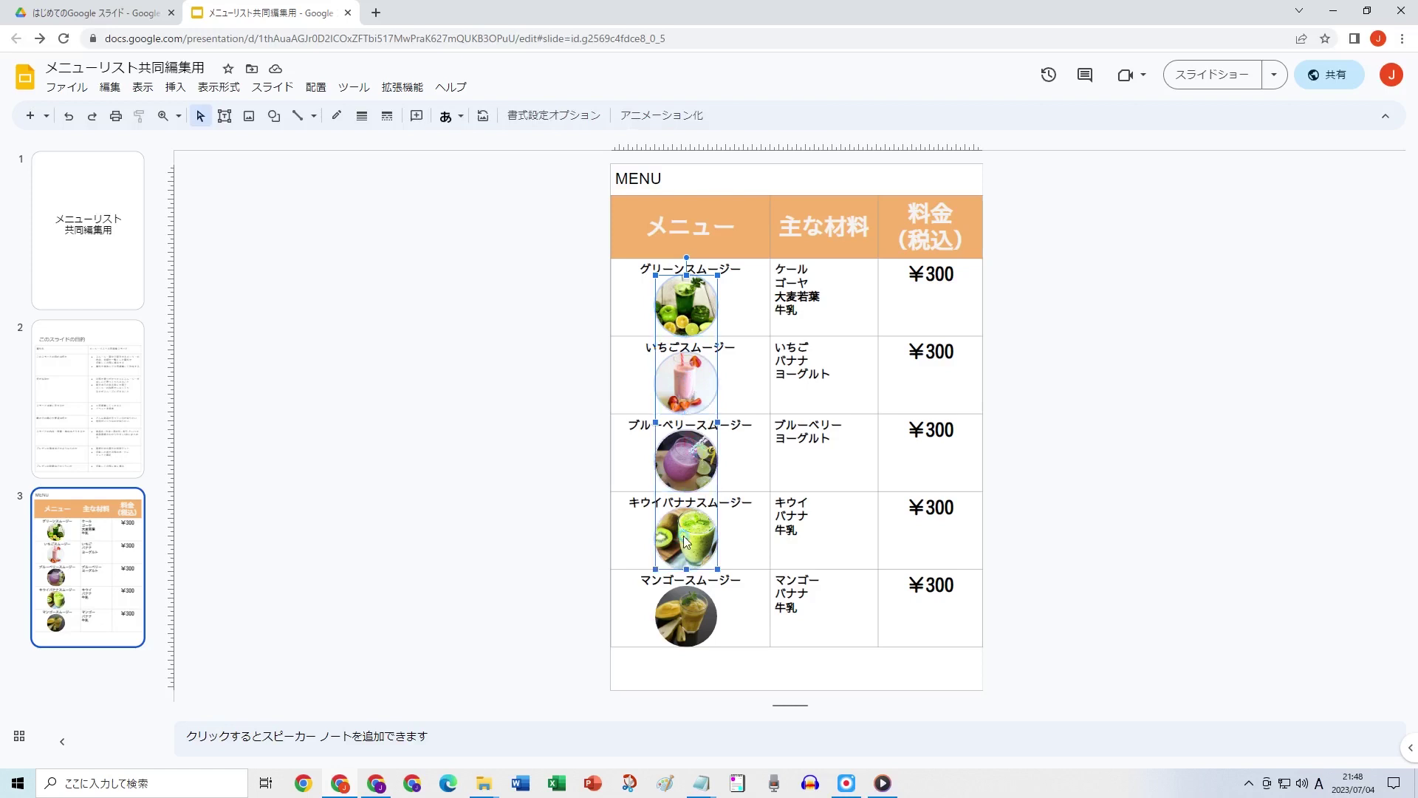
pyautogui.keyDown('shift'); pyautogui.click(693, 612); pyautogui.keyUp('shift')
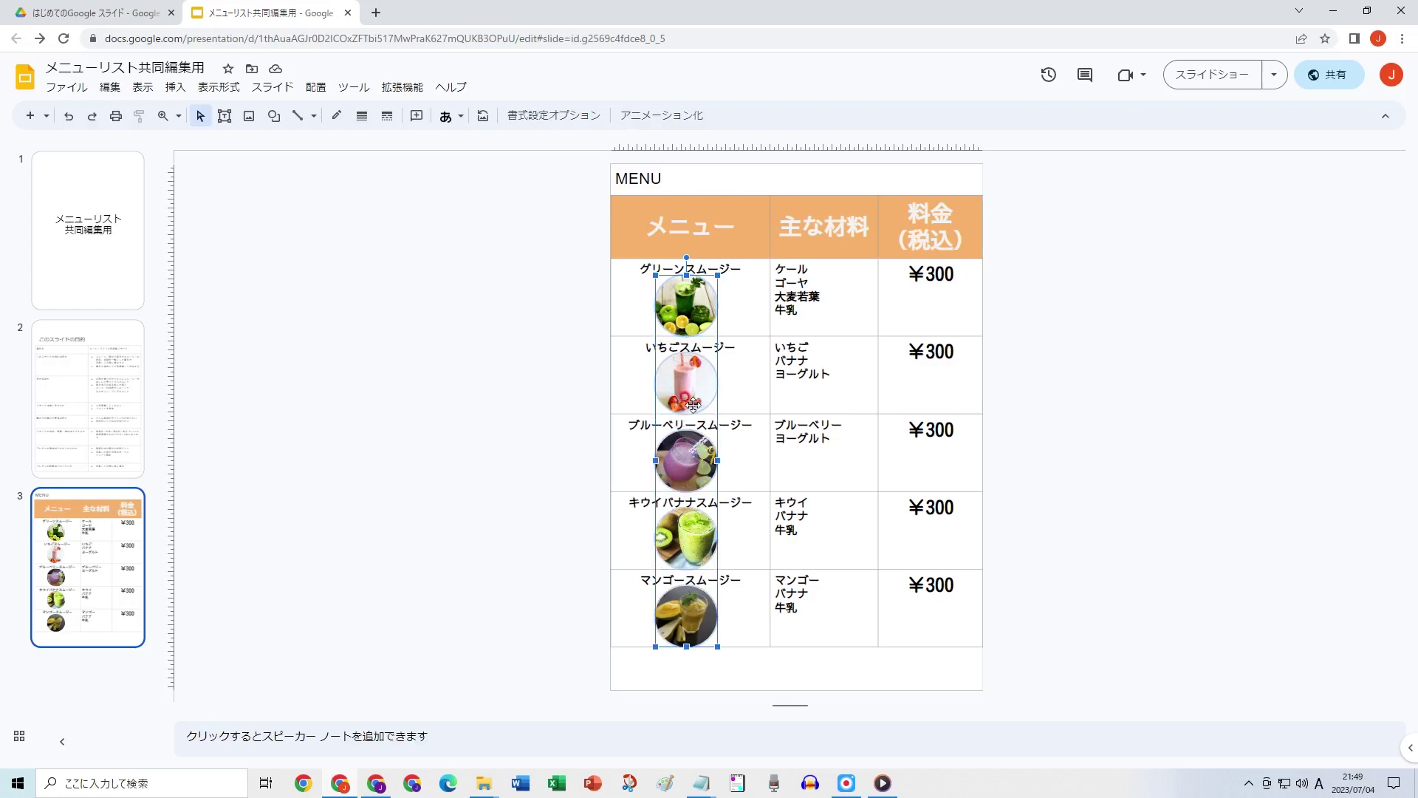
pyautogui.keyDown('shift'); pyautogui.click(693, 604); pyautogui.keyUp('shift')
pyautogui.keyDown('shift'); pyautogui.click(687, 548); pyautogui.keyUp('shift')
pyautogui.keyDown('shift'); pyautogui.click(687, 464); pyautogui.keyUp('shift')
pyautogui.keyDown('shift'); pyautogui.click(687, 380); pyautogui.keyUp('shift')
pyautogui.keyDown('shift'); pyautogui.click(687, 314); pyautogui.keyUp('shift')
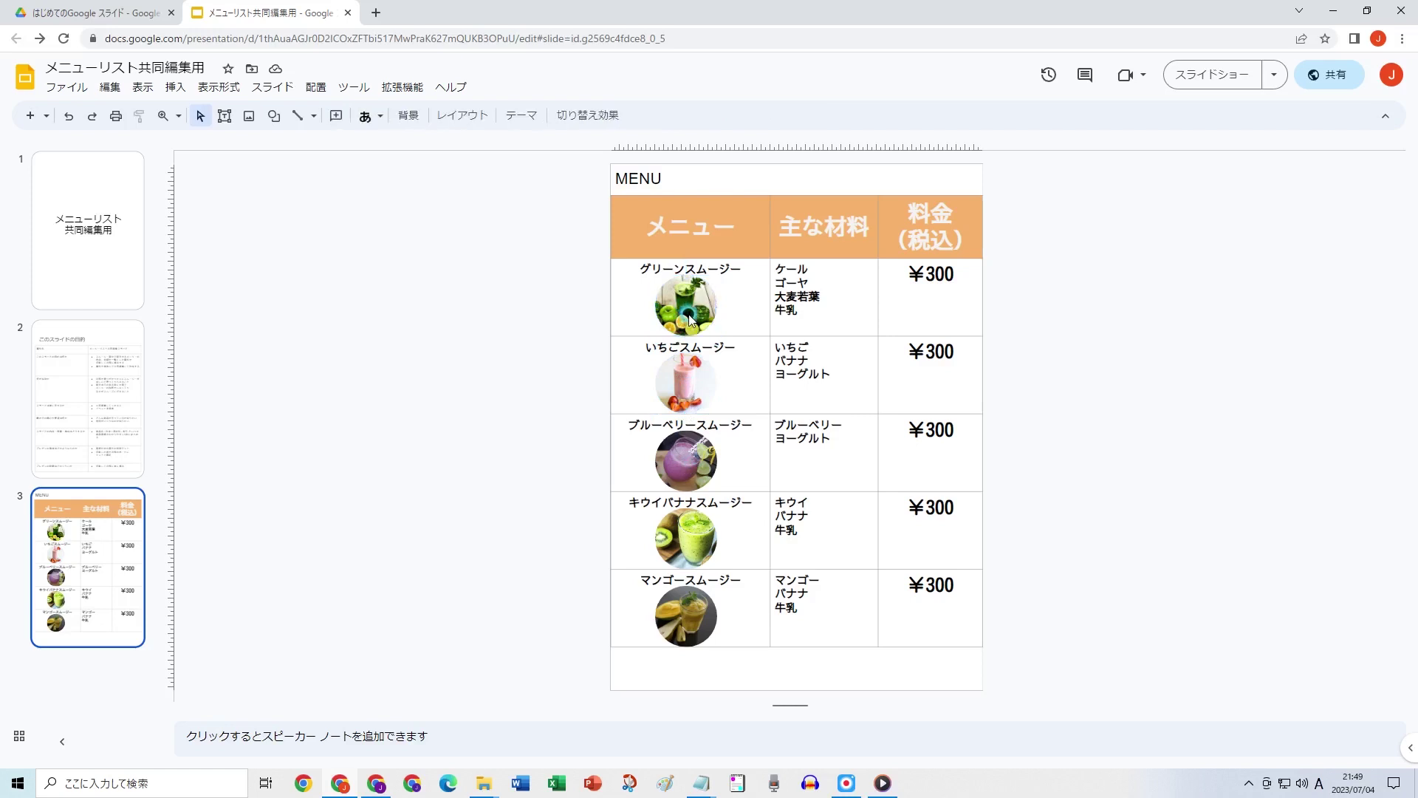
# Reselect the green, strawberry, blueberry and mango photos and nudge them left, then slightly back right.
pyautogui.click(689, 316)
pyautogui.keyDown('shift'); pyautogui.click(690, 383); pyautogui.keyUp('shift')
pyautogui.keyDown('shift'); pyautogui.click(688, 461); pyautogui.keyUp('shift')
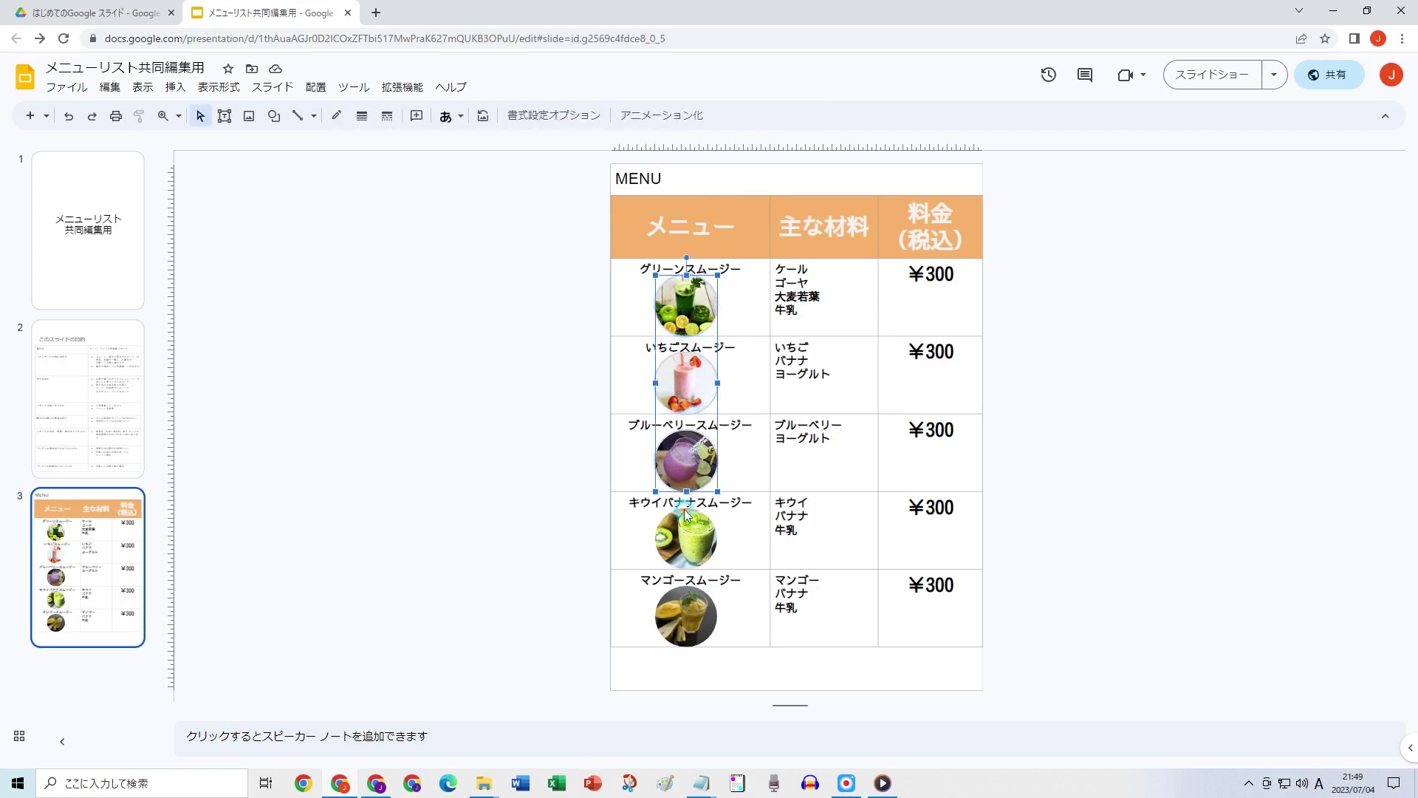
pyautogui.keyDown('shift'); pyautogui.click(677, 597); pyautogui.keyUp('shift')
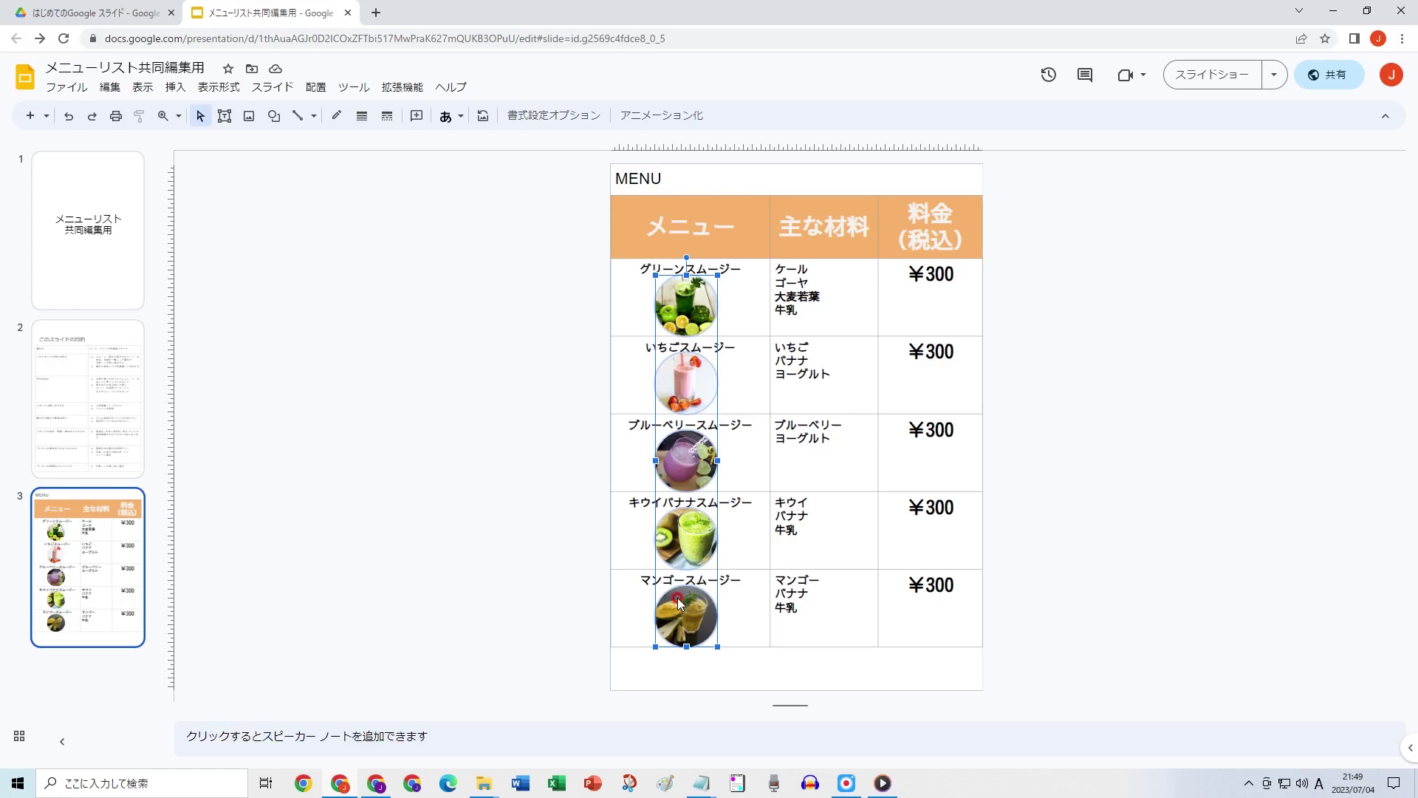
pyautogui.press('Left')
pyautogui.press('Left')
pyautogui.press('Right')
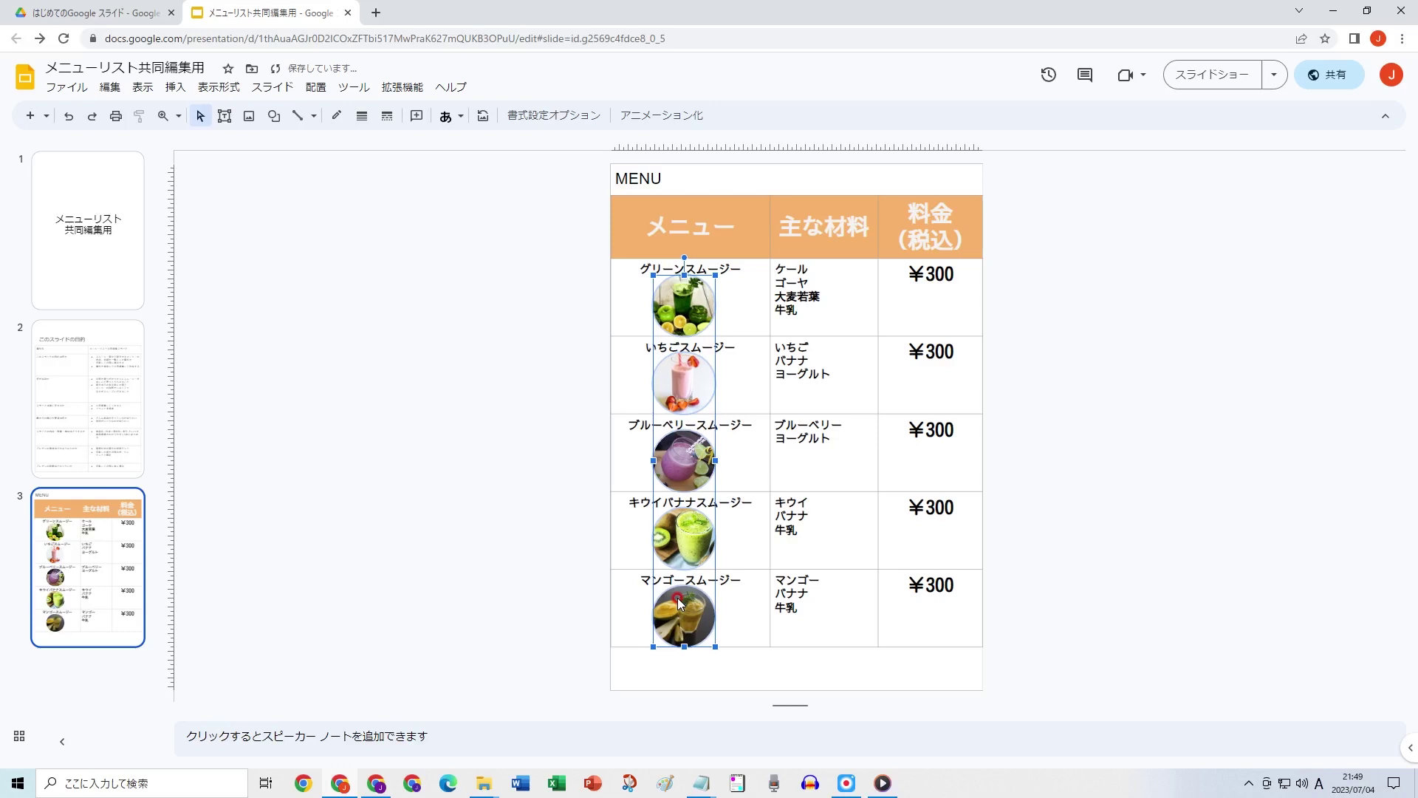
pyautogui.click(522, 569)
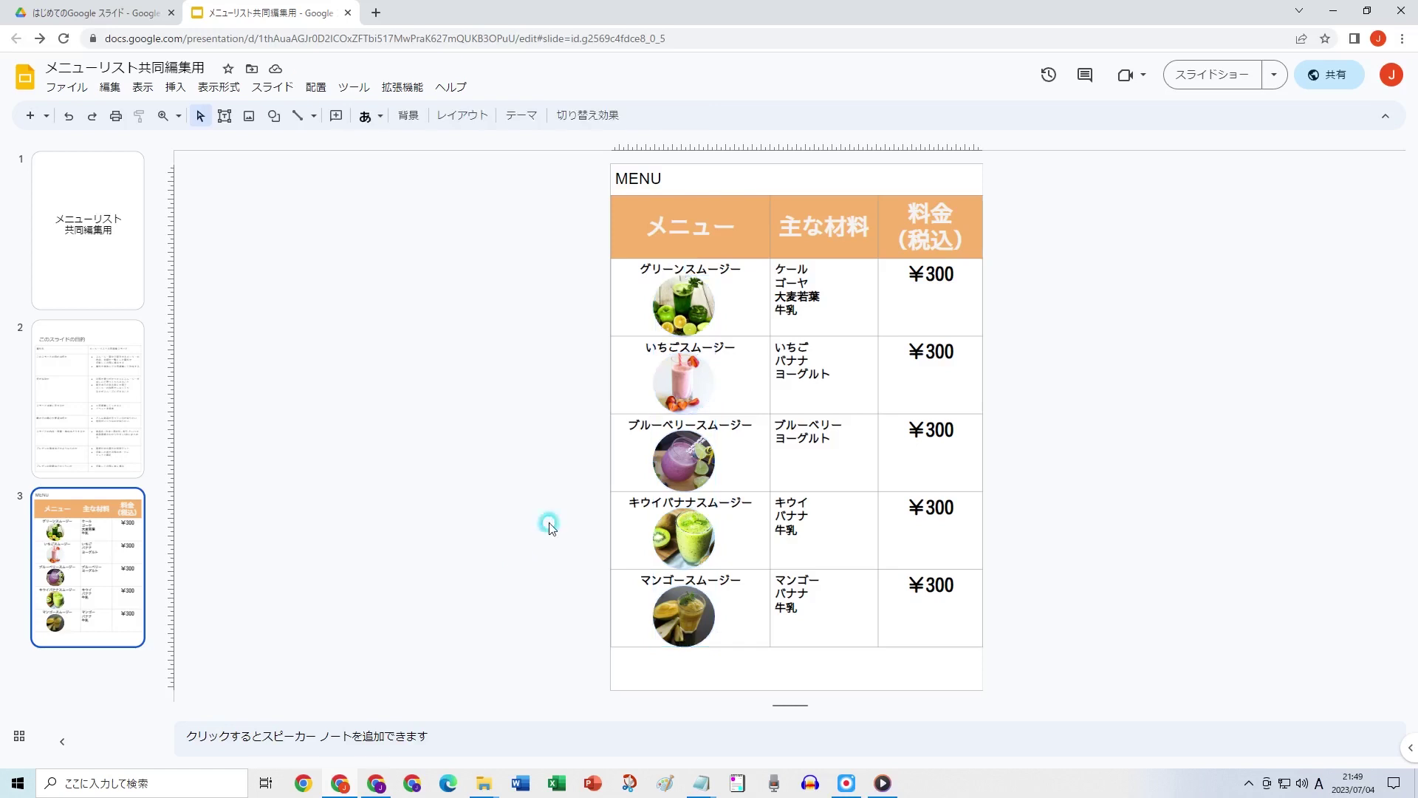
pyautogui.click(673, 310)
pyautogui.rightClick(674, 310)
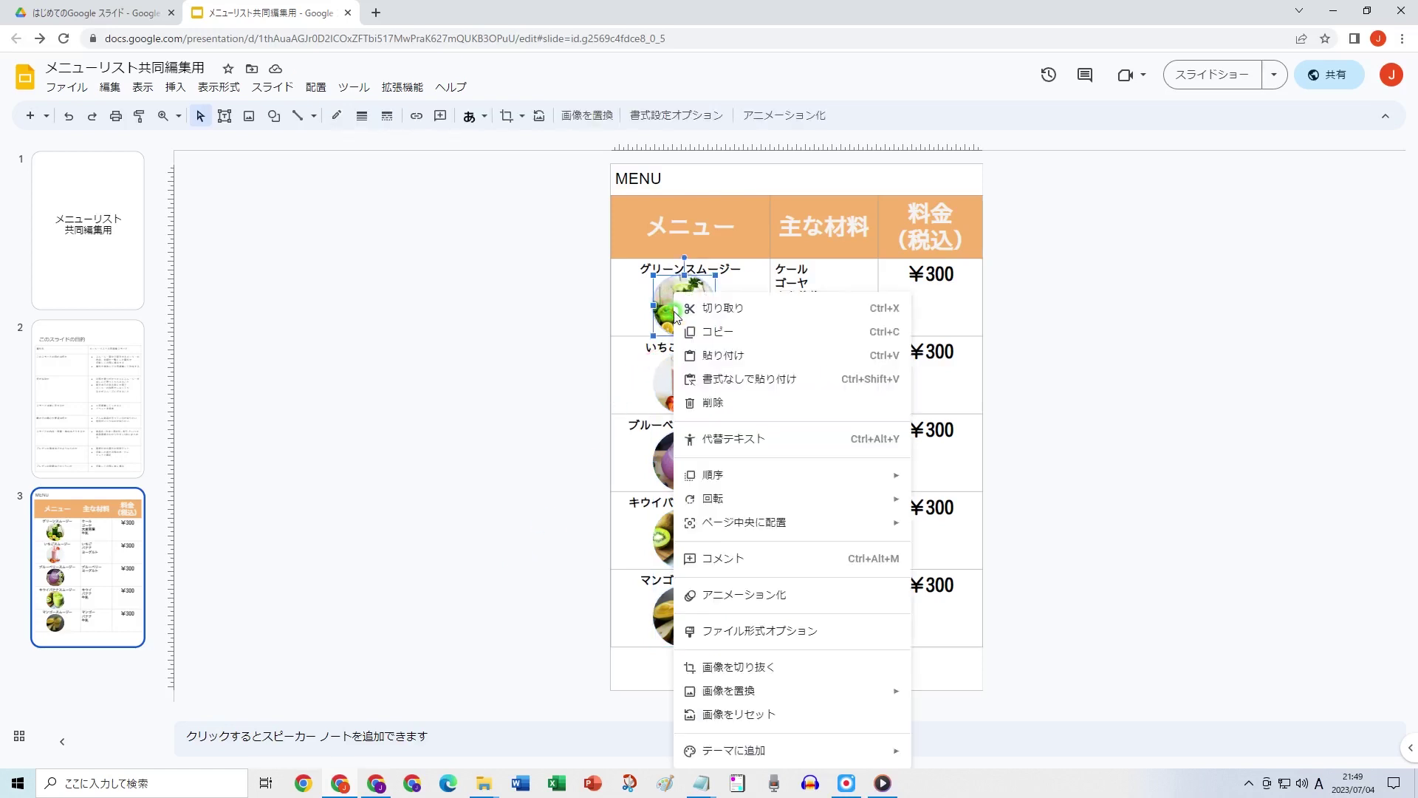
pyautogui.click(772, 637)
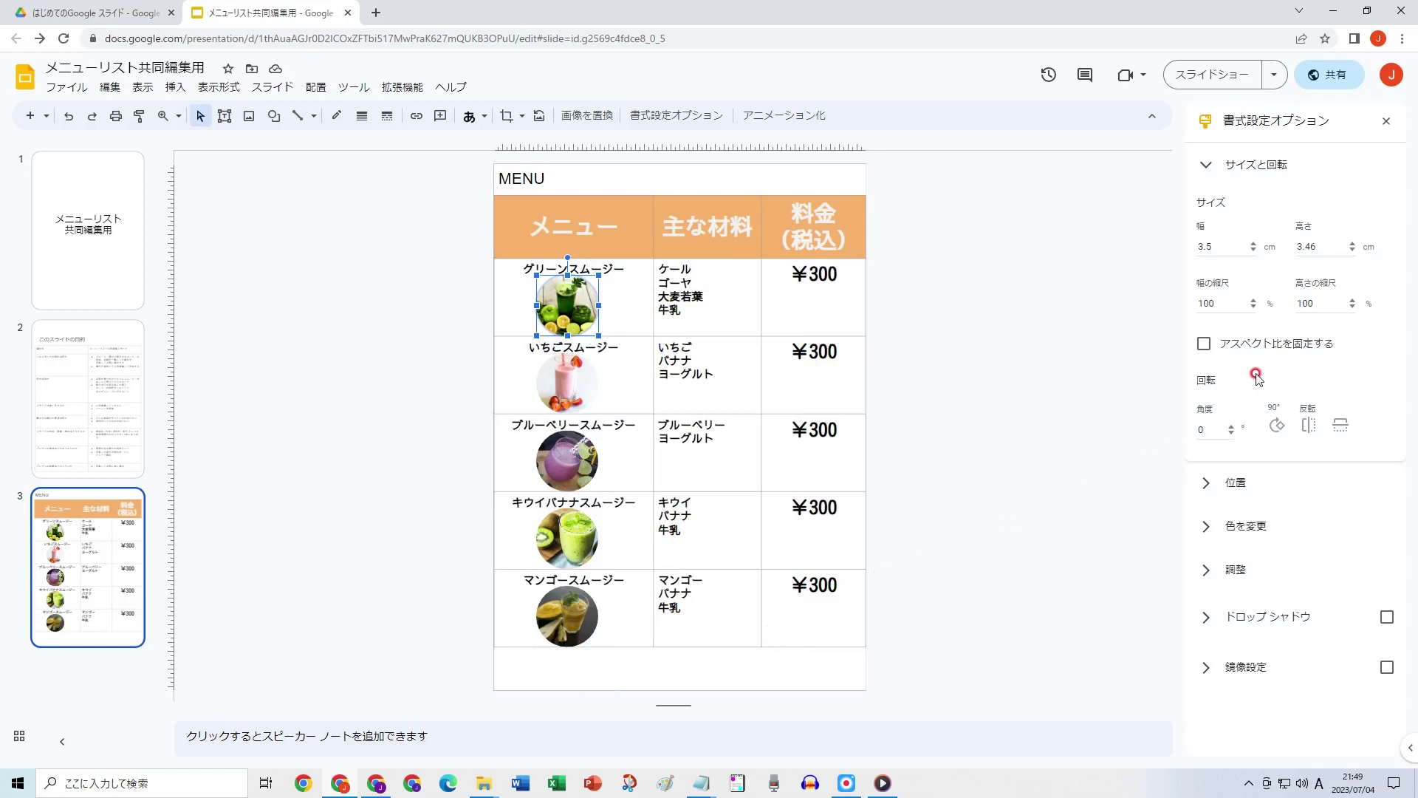
pyautogui.click(1205, 485)
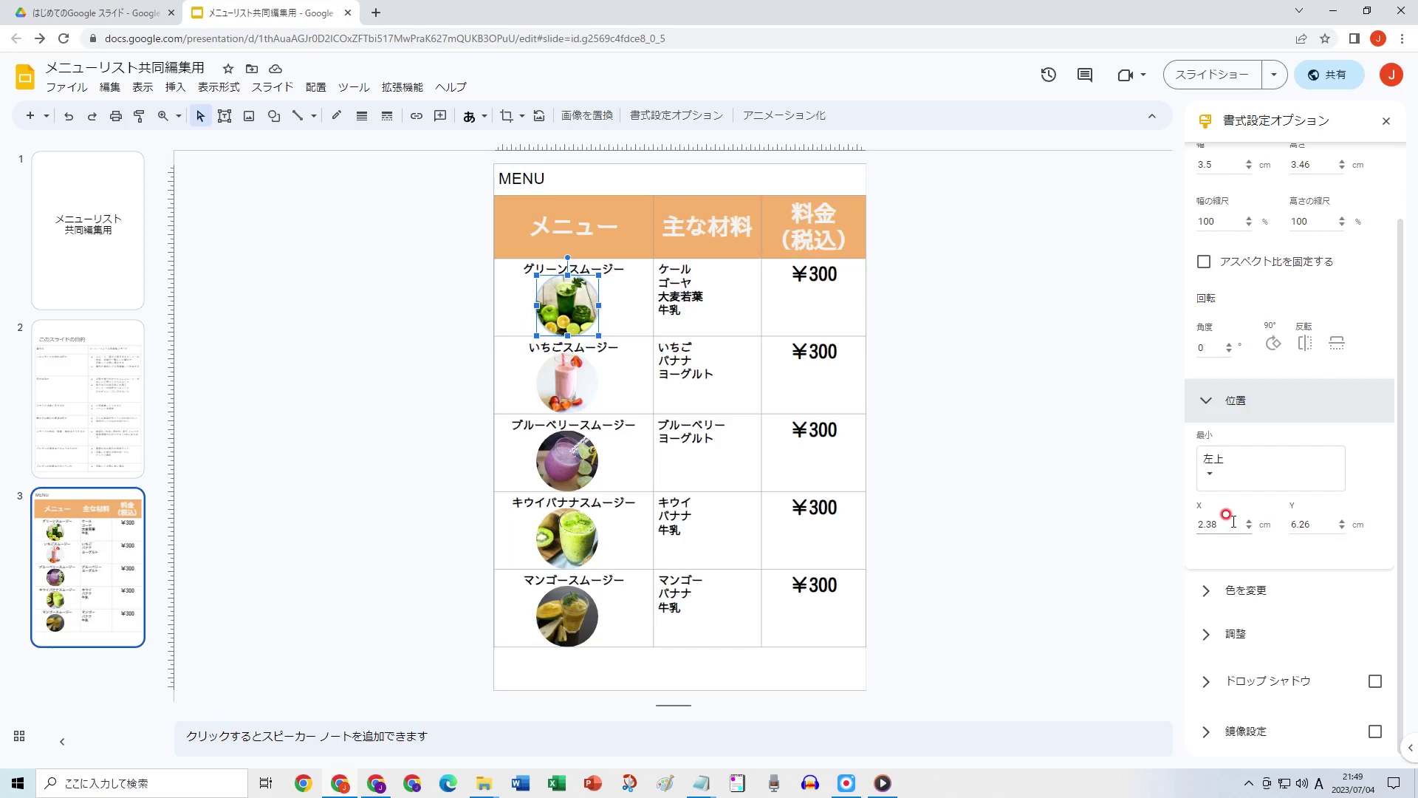
pyautogui.click(1386, 120)
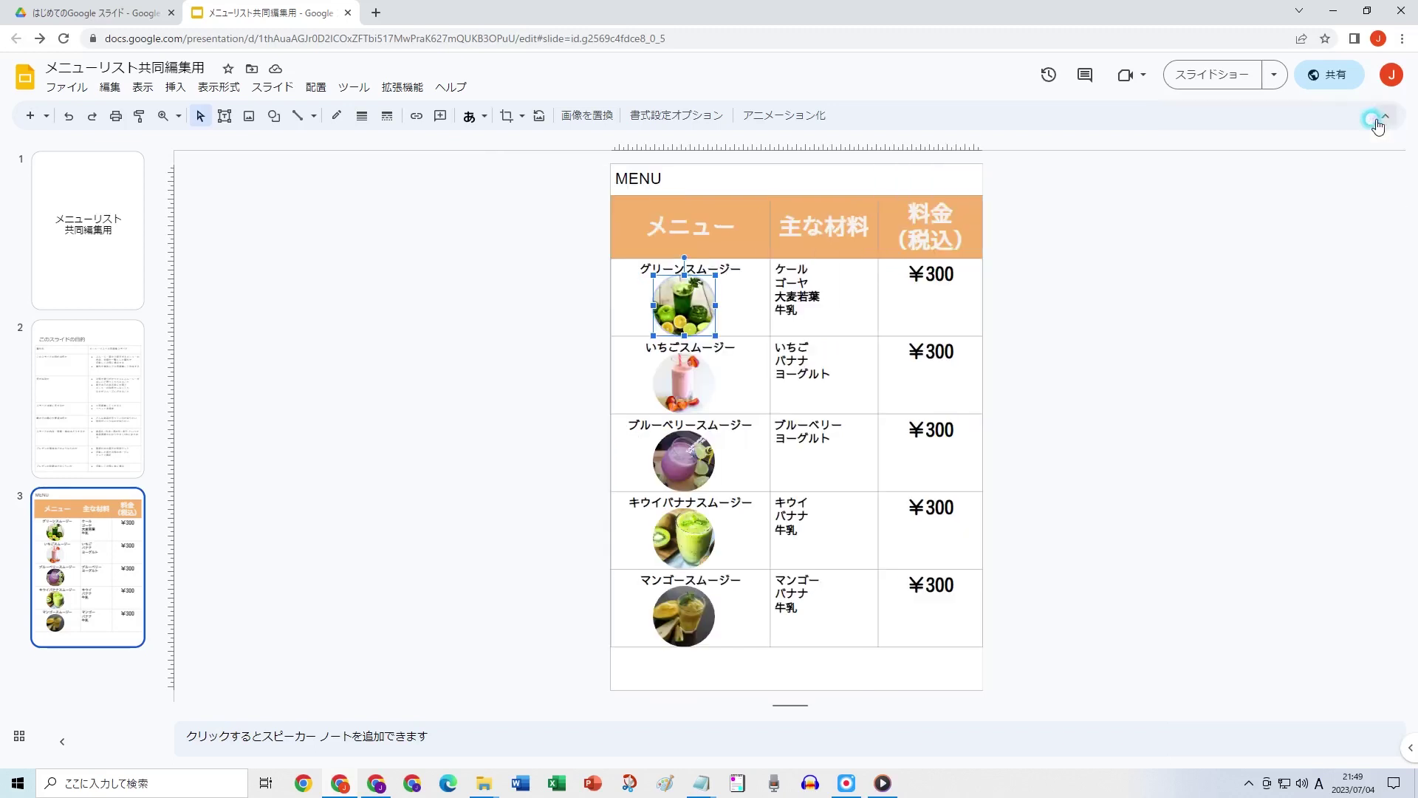
pyautogui.click(1109, 378)
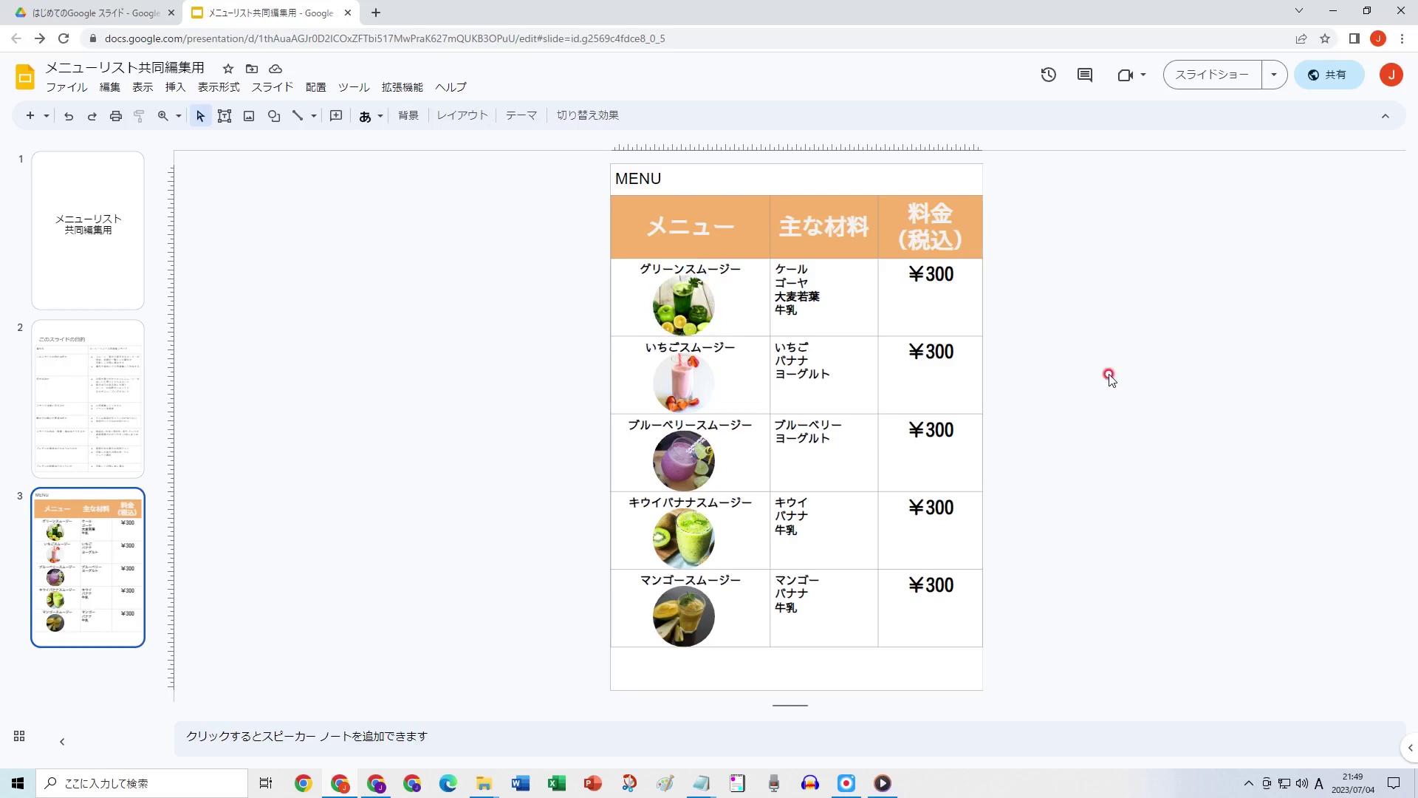
# Draw a text box below the menu table and enter the ※ symbol.
pyautogui.click(176, 87)
pyautogui.click(199, 136)
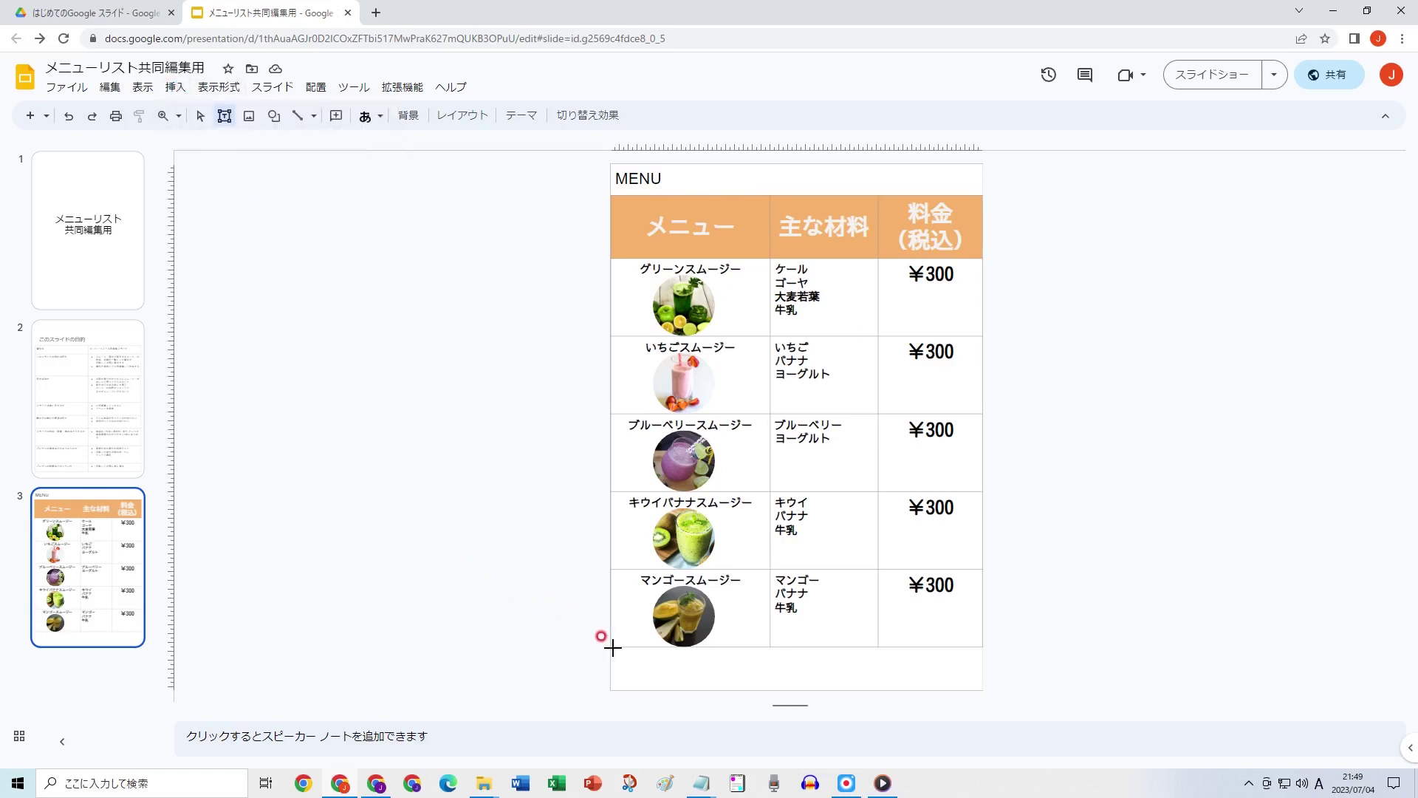
pyautogui.moveTo(653, 660); pyautogui.dragTo(975, 681)
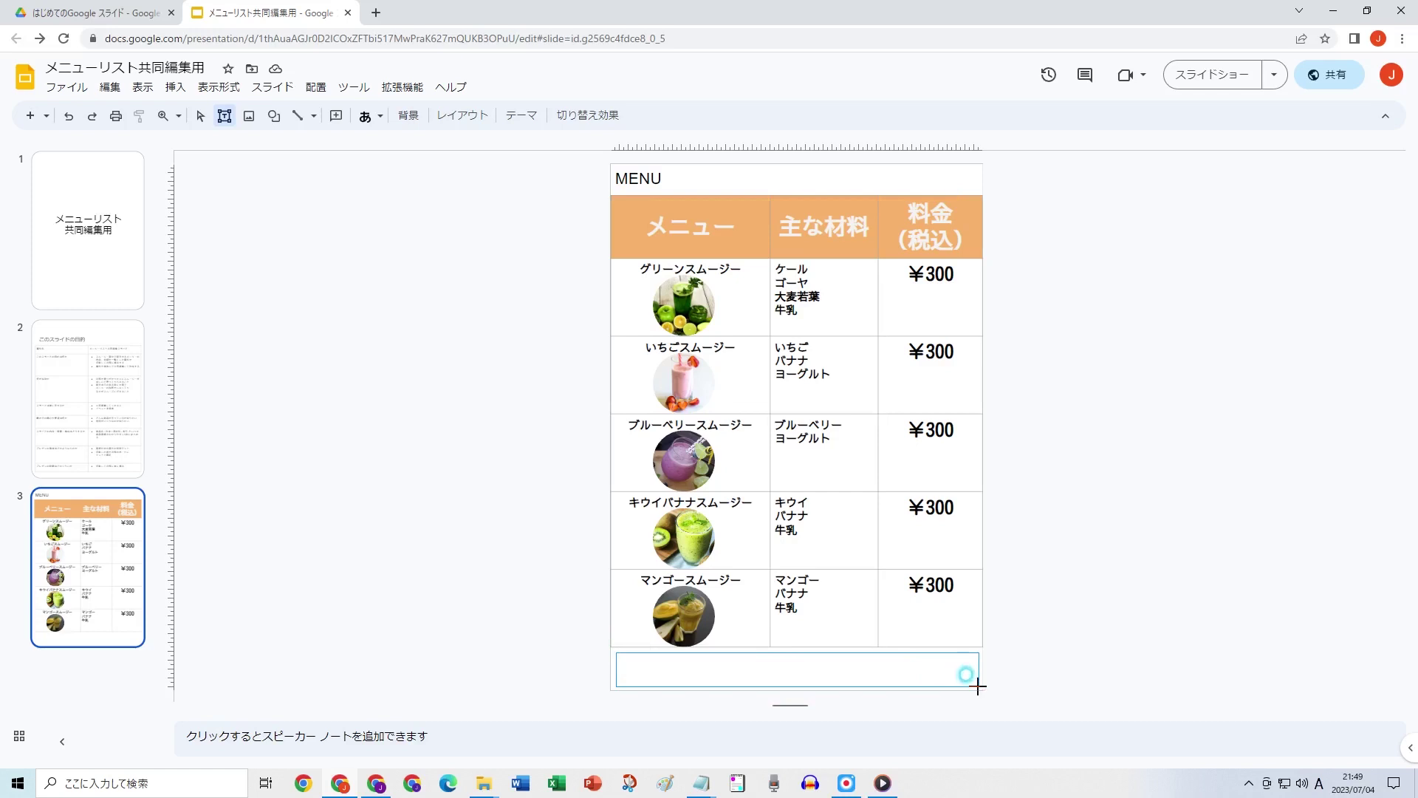
pyautogui.write('kome')
pyautogui.press('space')
pyautogui.press('space')
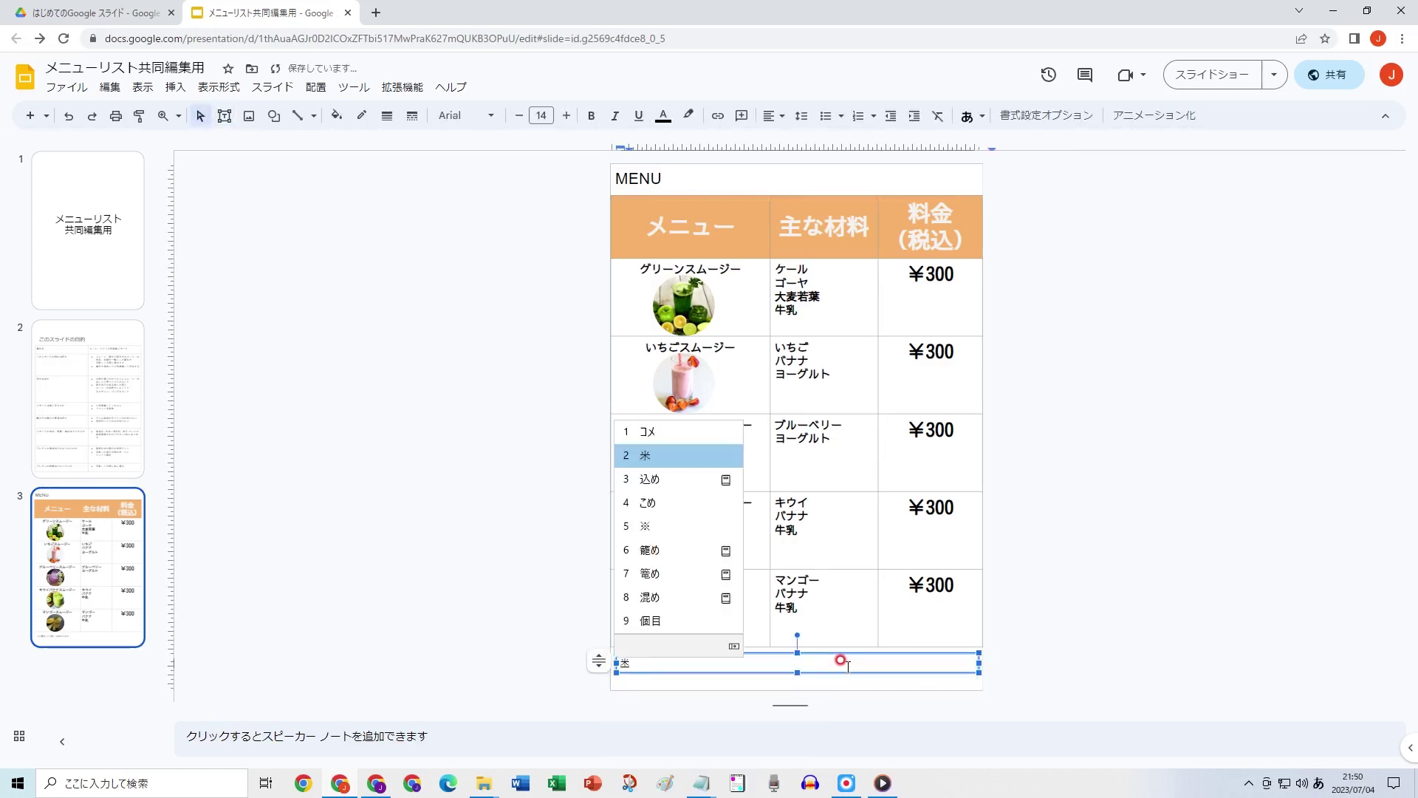
pyautogui.press('space')
pyautogui.press('space')
pyautogui.press('space')
pyautogui.press('Return')
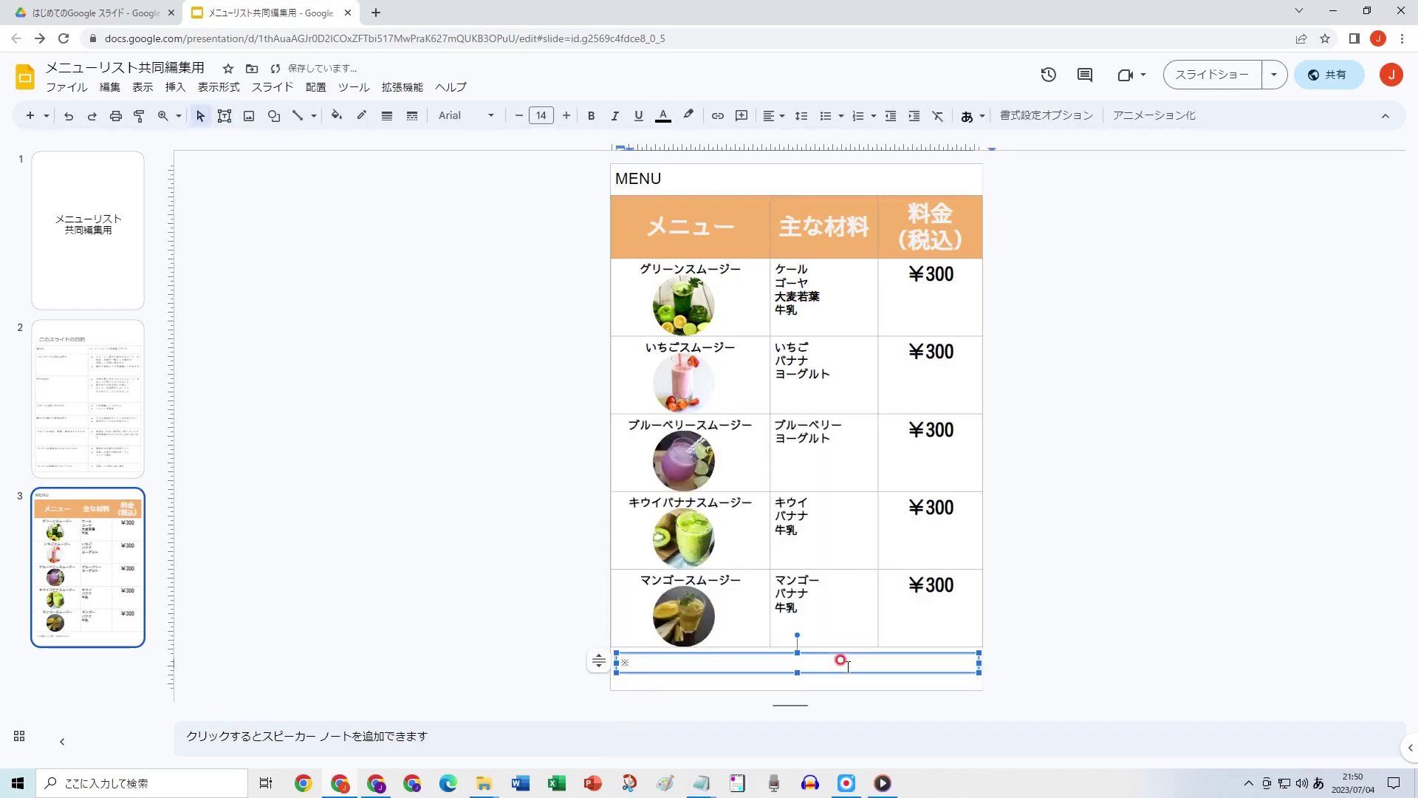
# Type the note 5個以上お買い求めの方は1つあたり250円（税込）で割引提供します。.
pyautogui.write('5koijouokaimotome')
pyautogui.press('space')
pyautogui.write('nokatawa1tuatari')
pyautogui.press('space')
pyautogui.write('250en')
pyautogui.press('space')
pyautogui.write('(zeikomi)')
pyautogui.press('space')
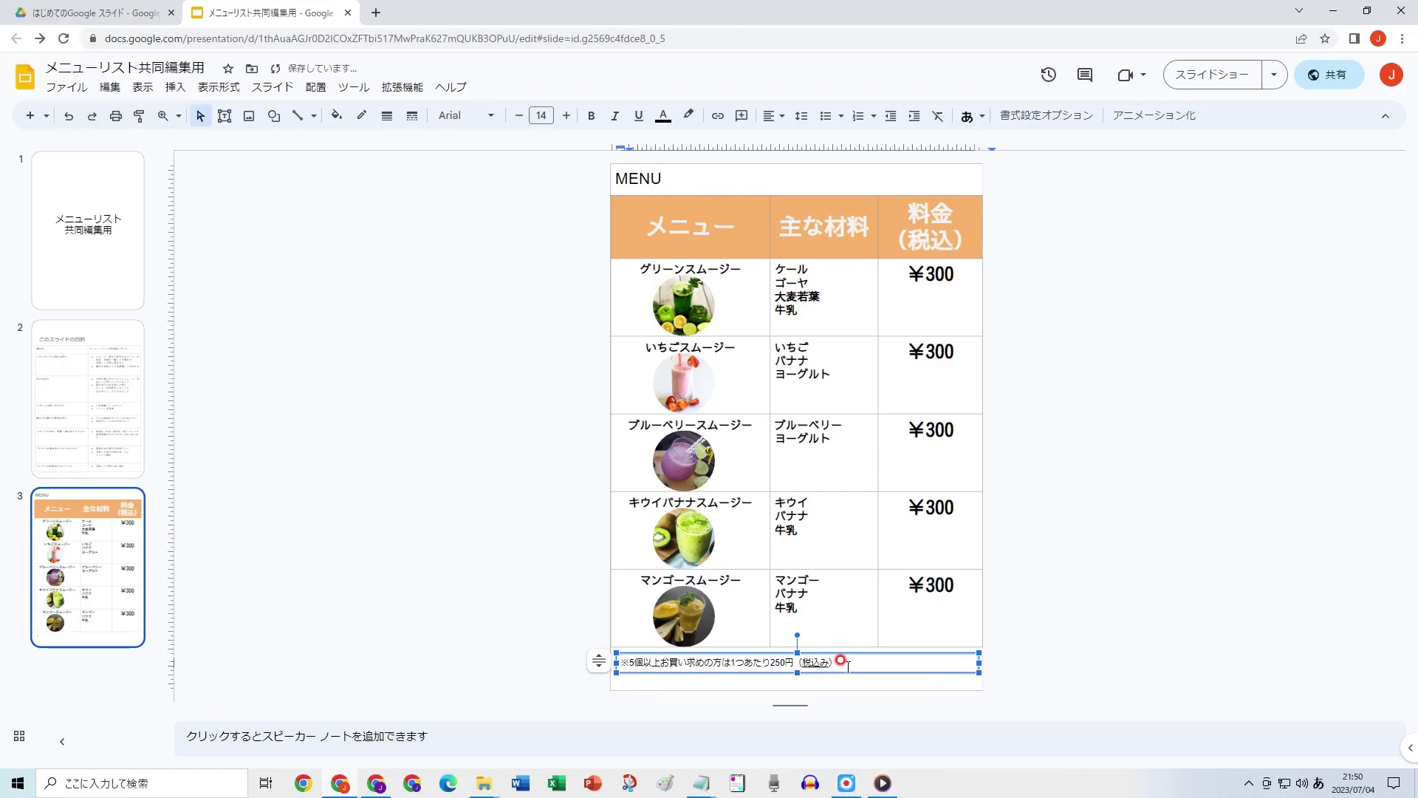
pyautogui.write('dewaribiki')
pyautogui.press('space')
pyautogui.write('teikyousimasu.')
pyautogui.press('Return')
pyautogui.press('Escape')
pyautogui.click(772, 116)
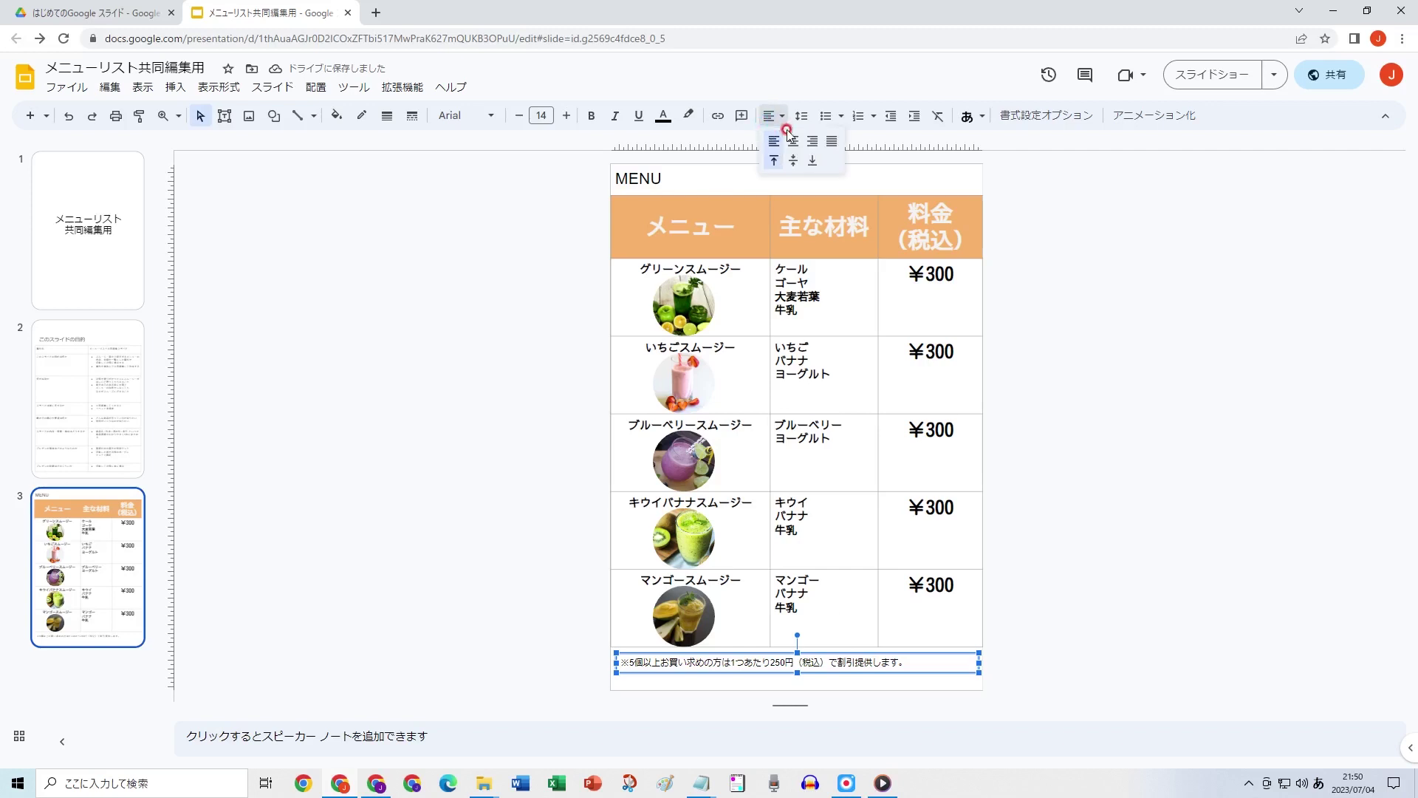
# Centre the discount note and make it red, bold and underlined.
pyautogui.click(785, 139)
pyautogui.click(672, 122)
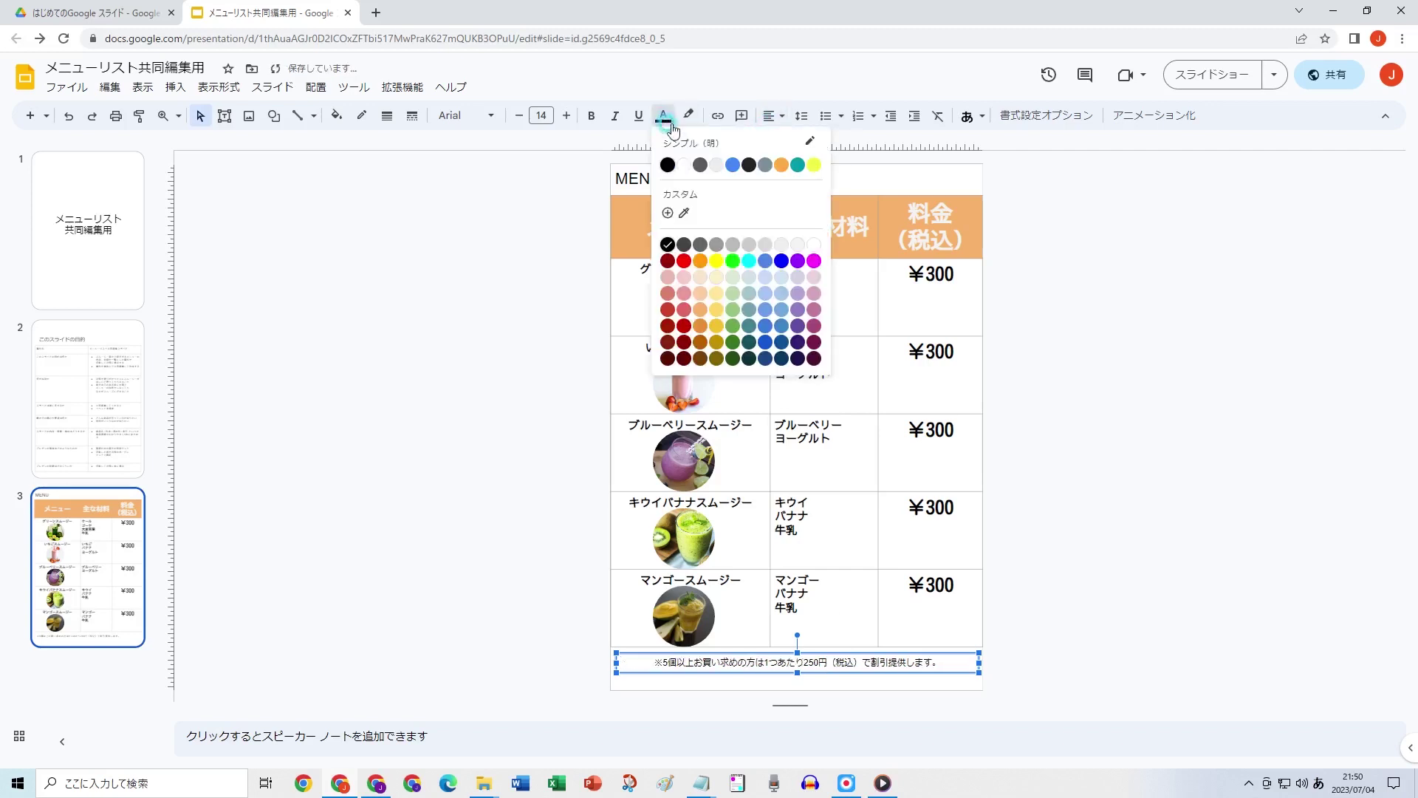
pyautogui.click(685, 257)
pyautogui.click(591, 116)
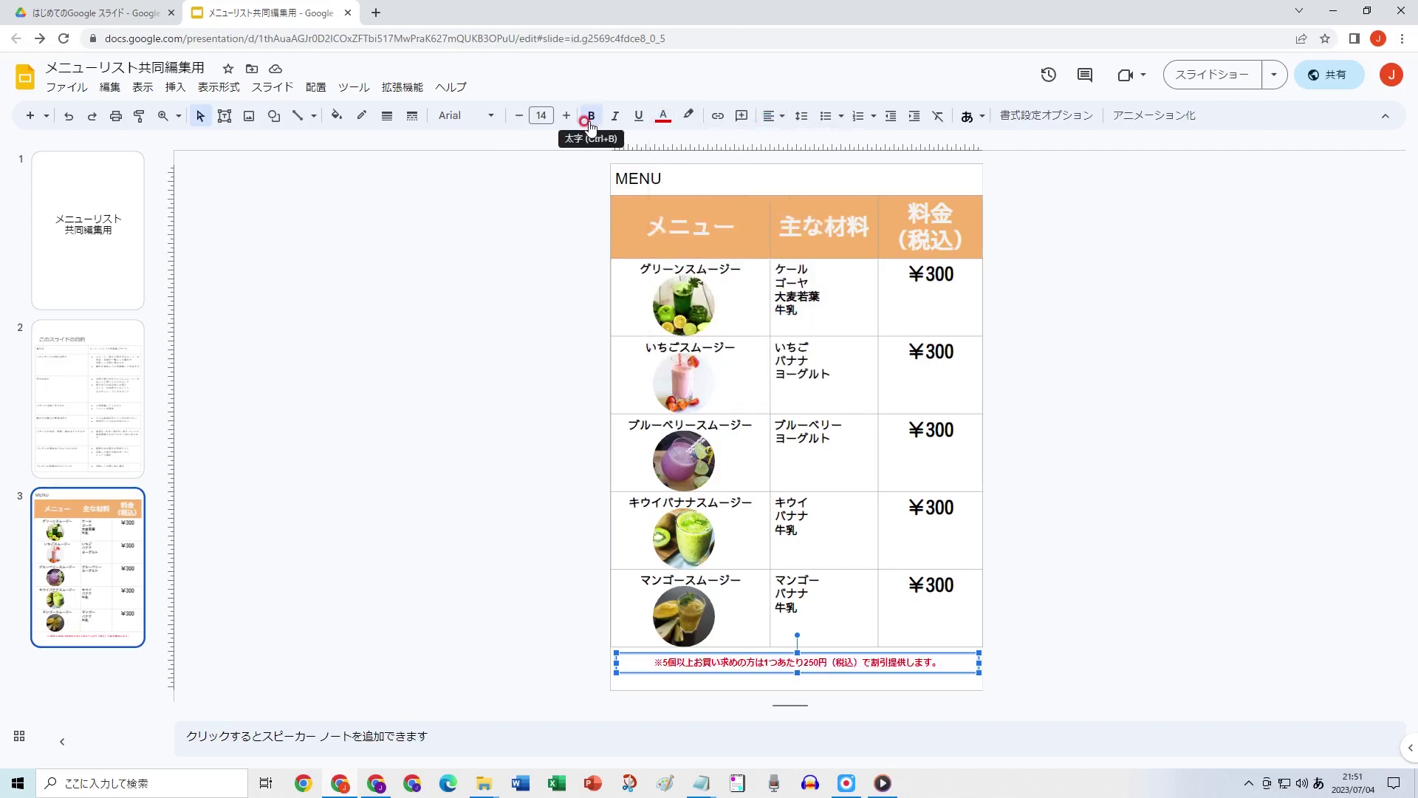
pyautogui.click(638, 116)
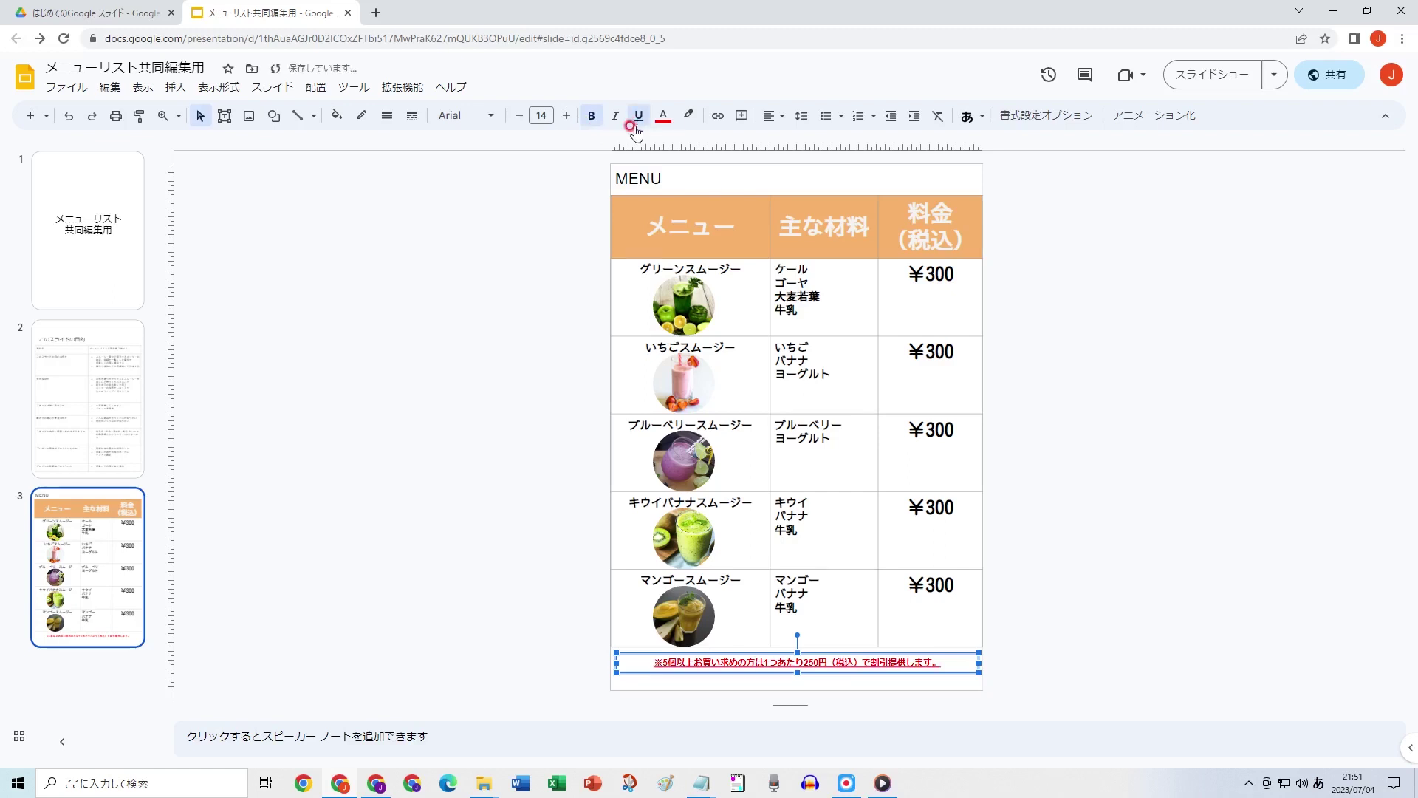
pyautogui.click(572, 198)
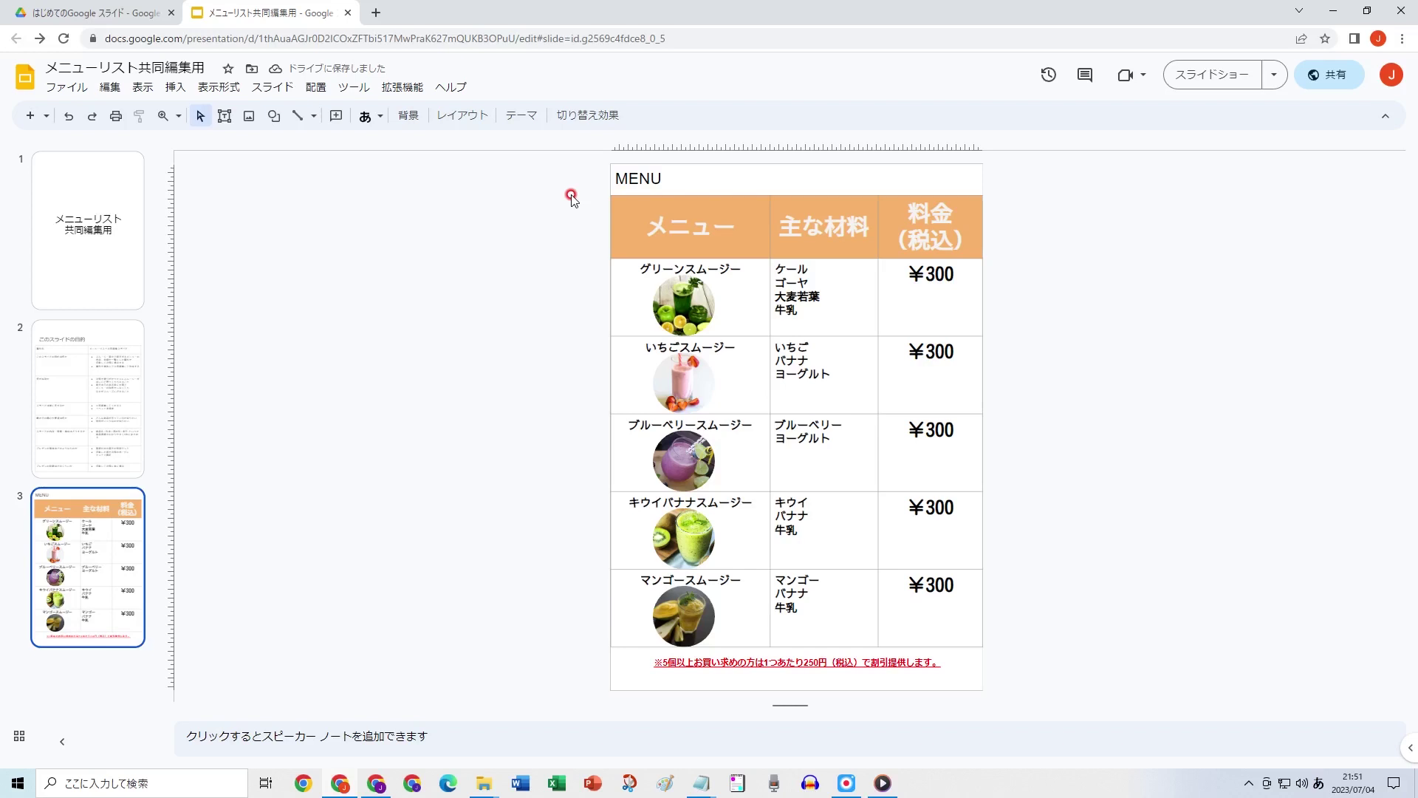
pyautogui.click(707, 214)
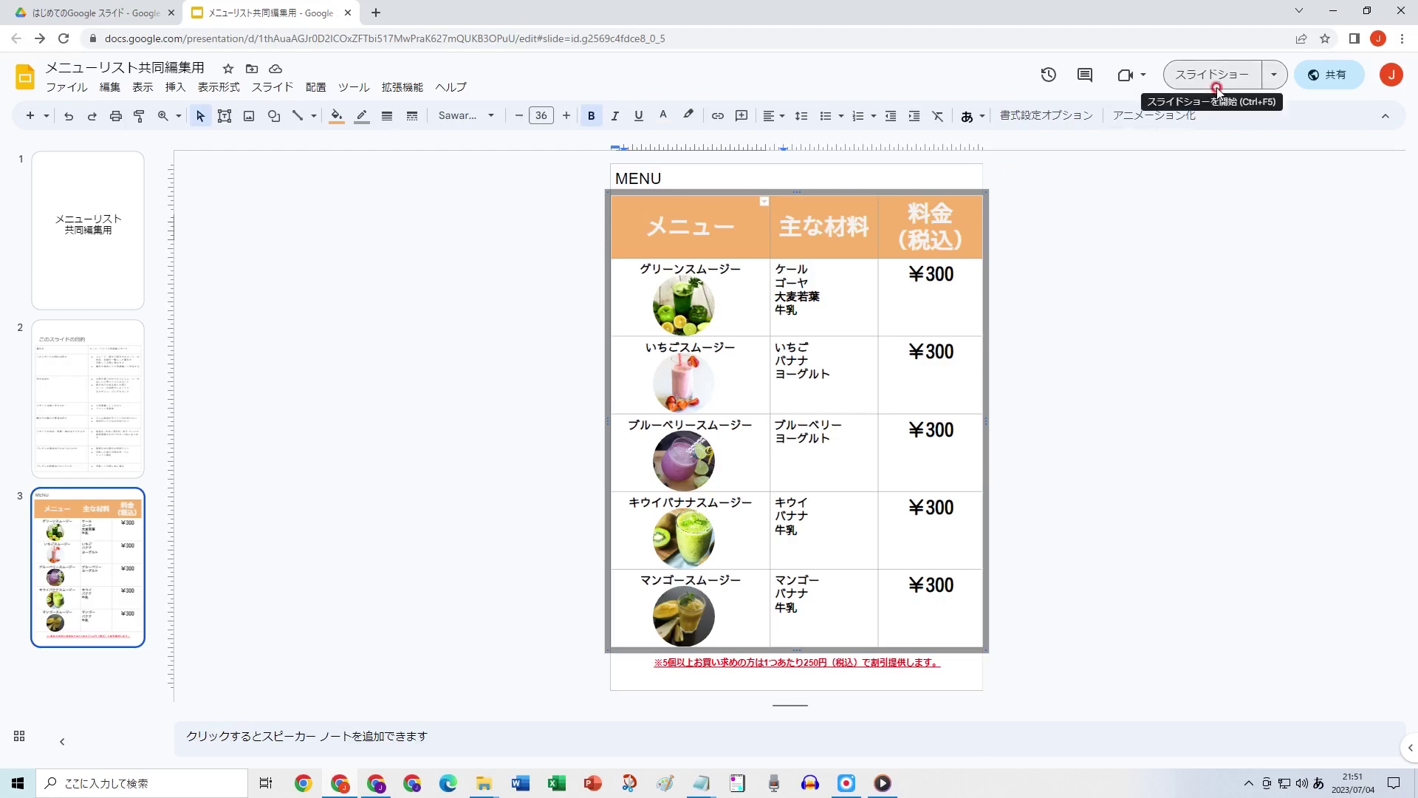
pyautogui.click(1086, 214)
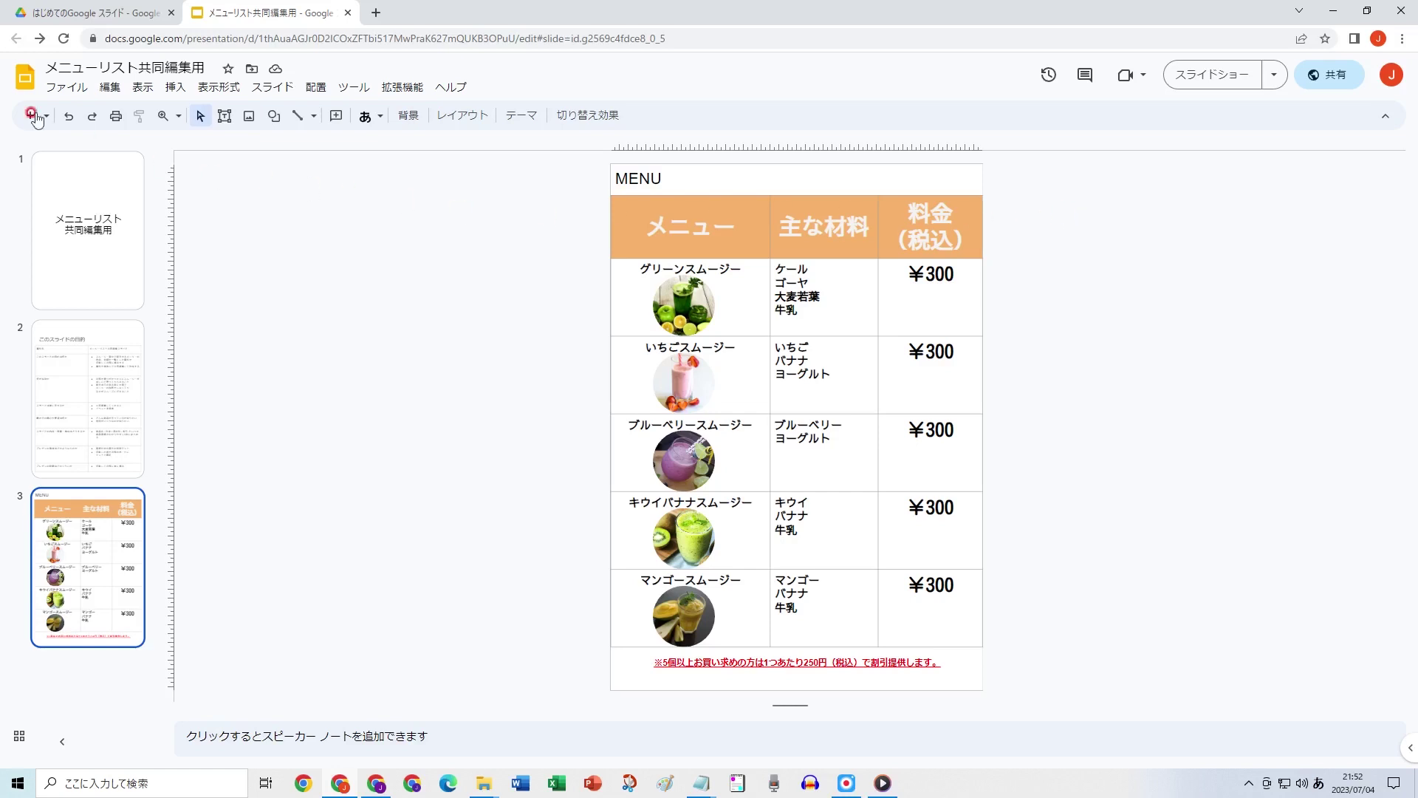
pyautogui.click(66, 87)
# Download the current slide as a JPEG image (.jpg).
pyautogui.click(160, 266)
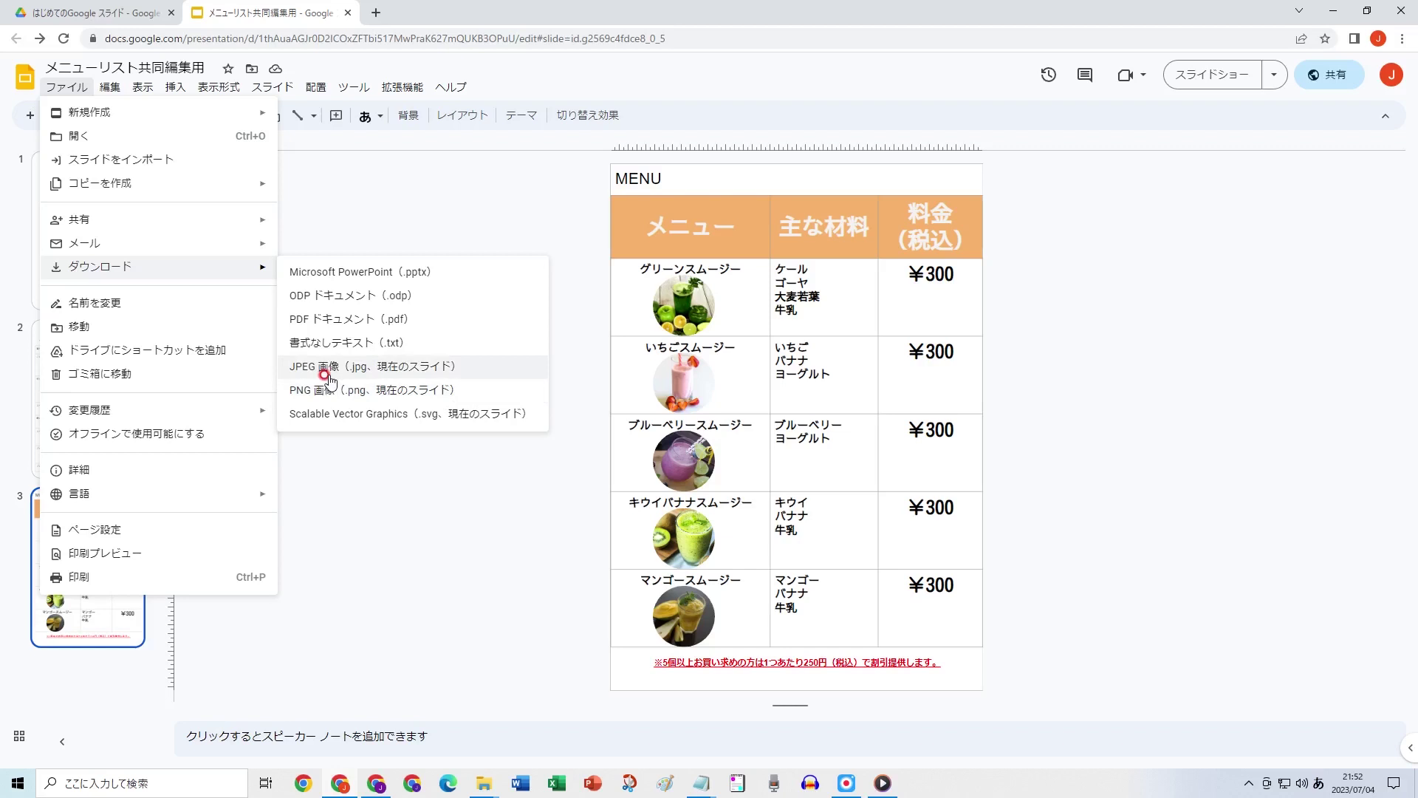
pyautogui.click(328, 375)
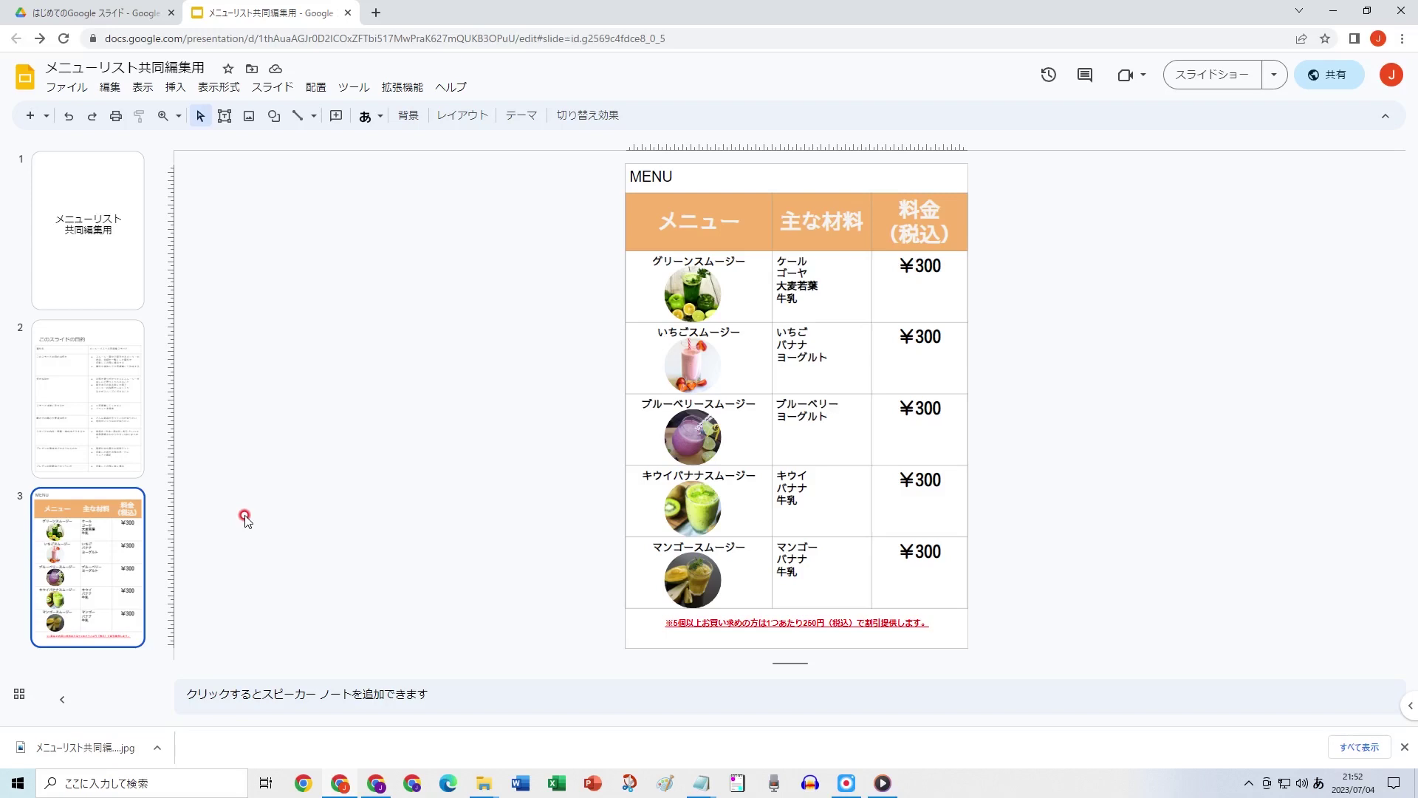
pyautogui.click(116, 117)
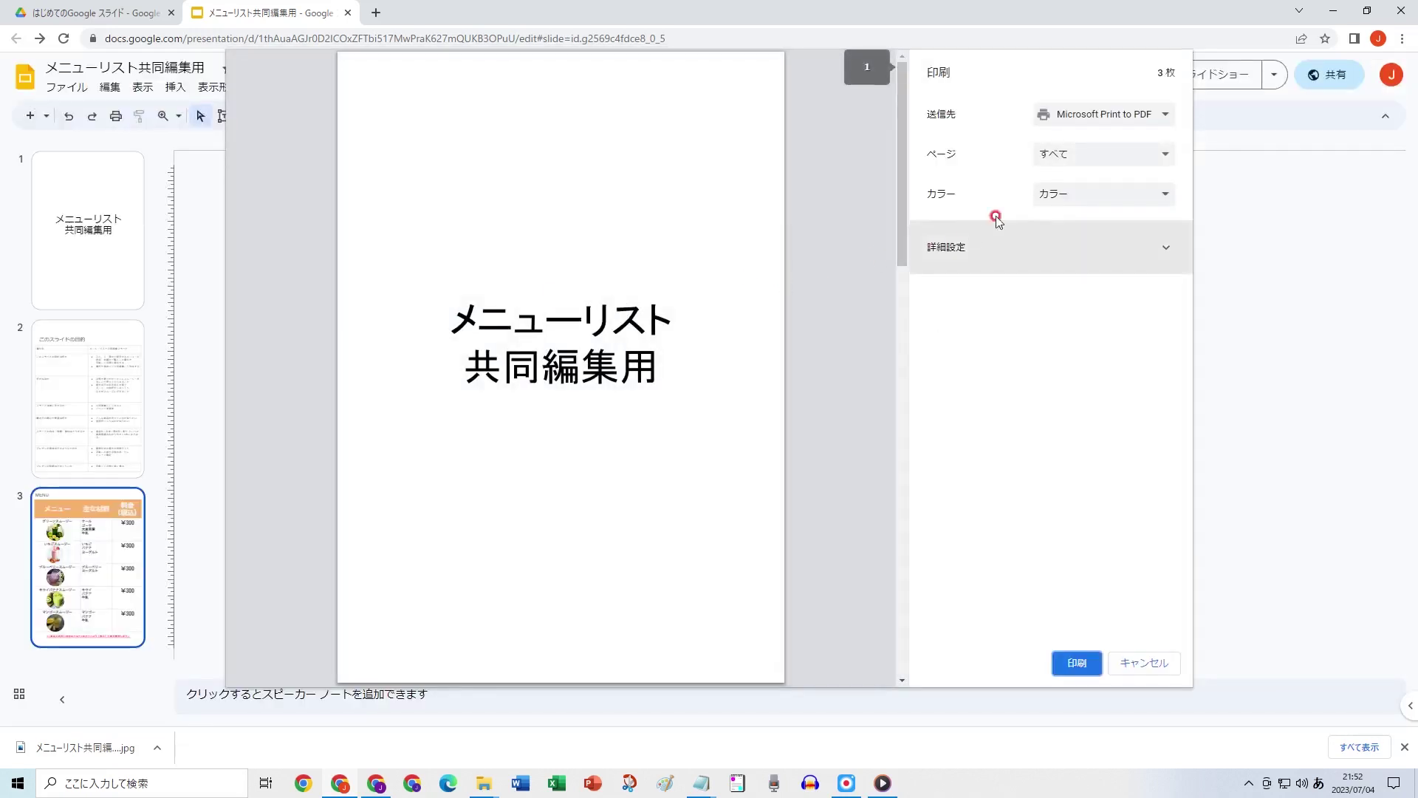
pyautogui.click(1050, 155)
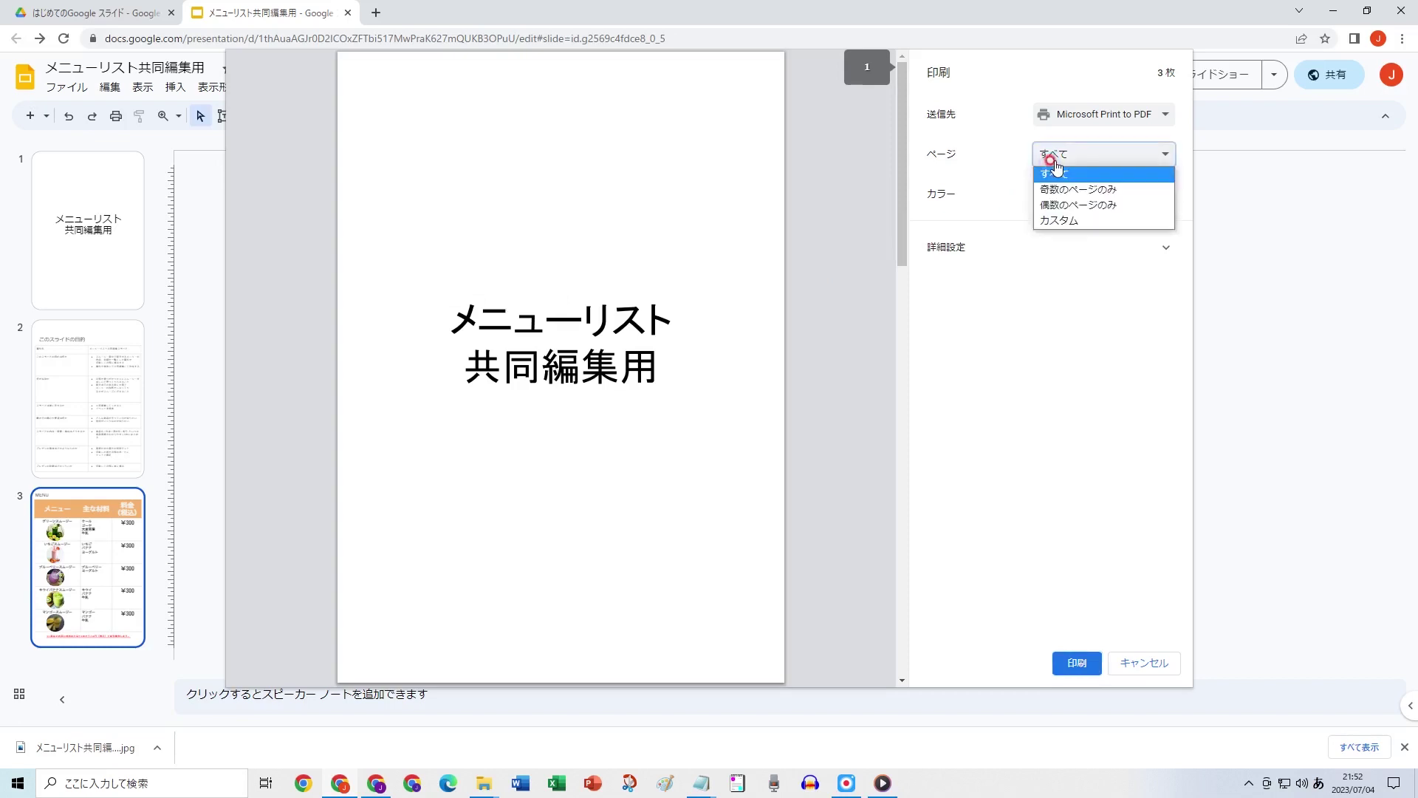
pyautogui.click(1067, 220)
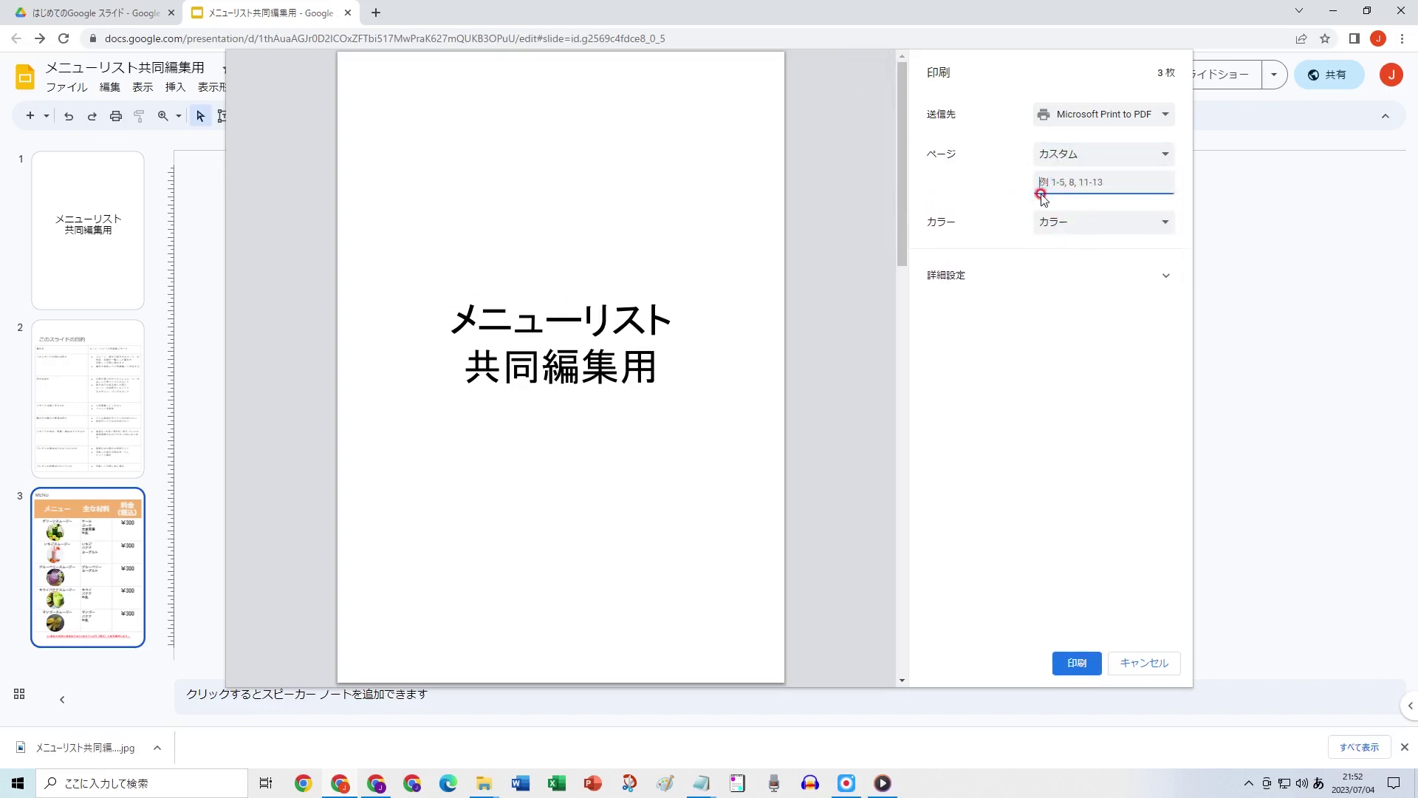
pyautogui.write('3')
pyautogui.press('Return')
pyautogui.press('Return')
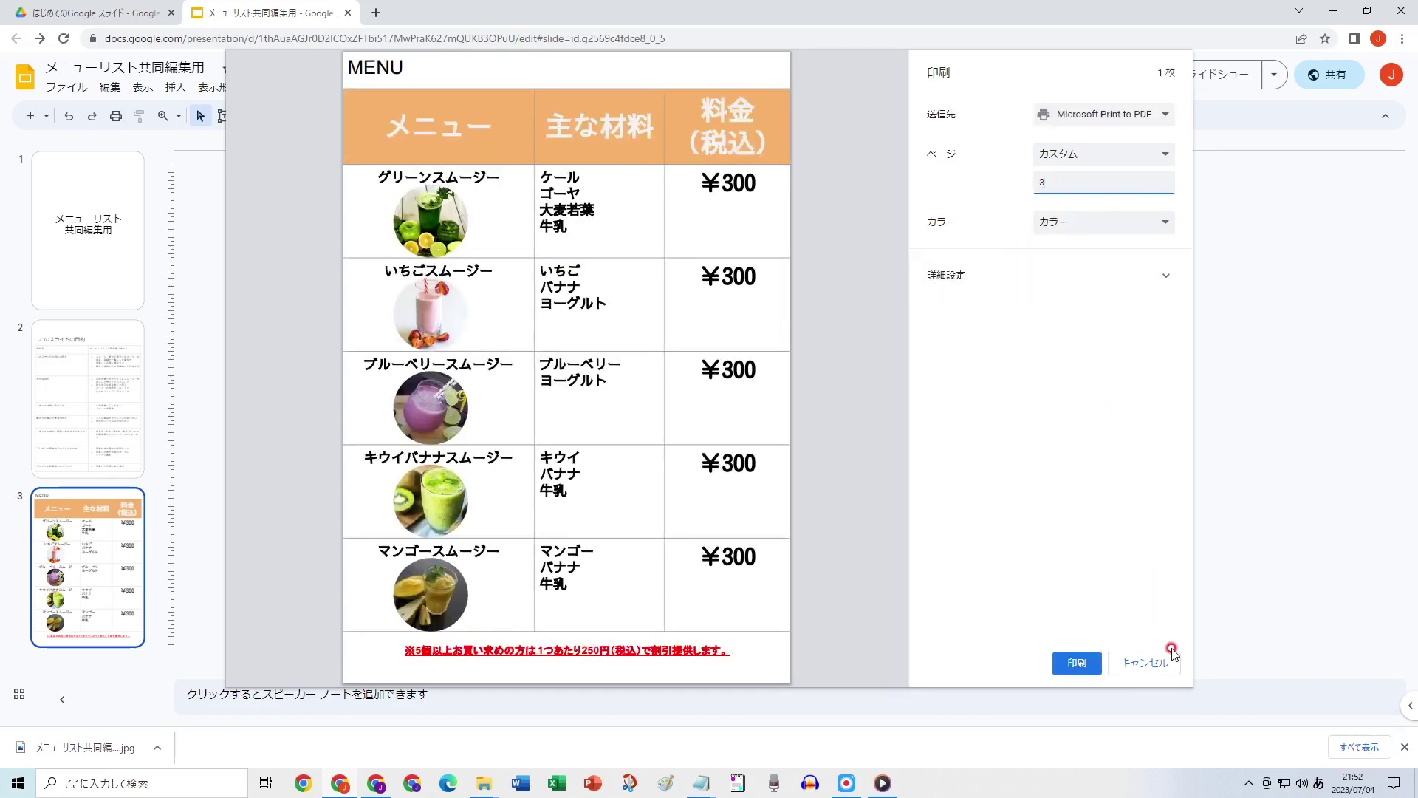
pyautogui.click(1173, 653)
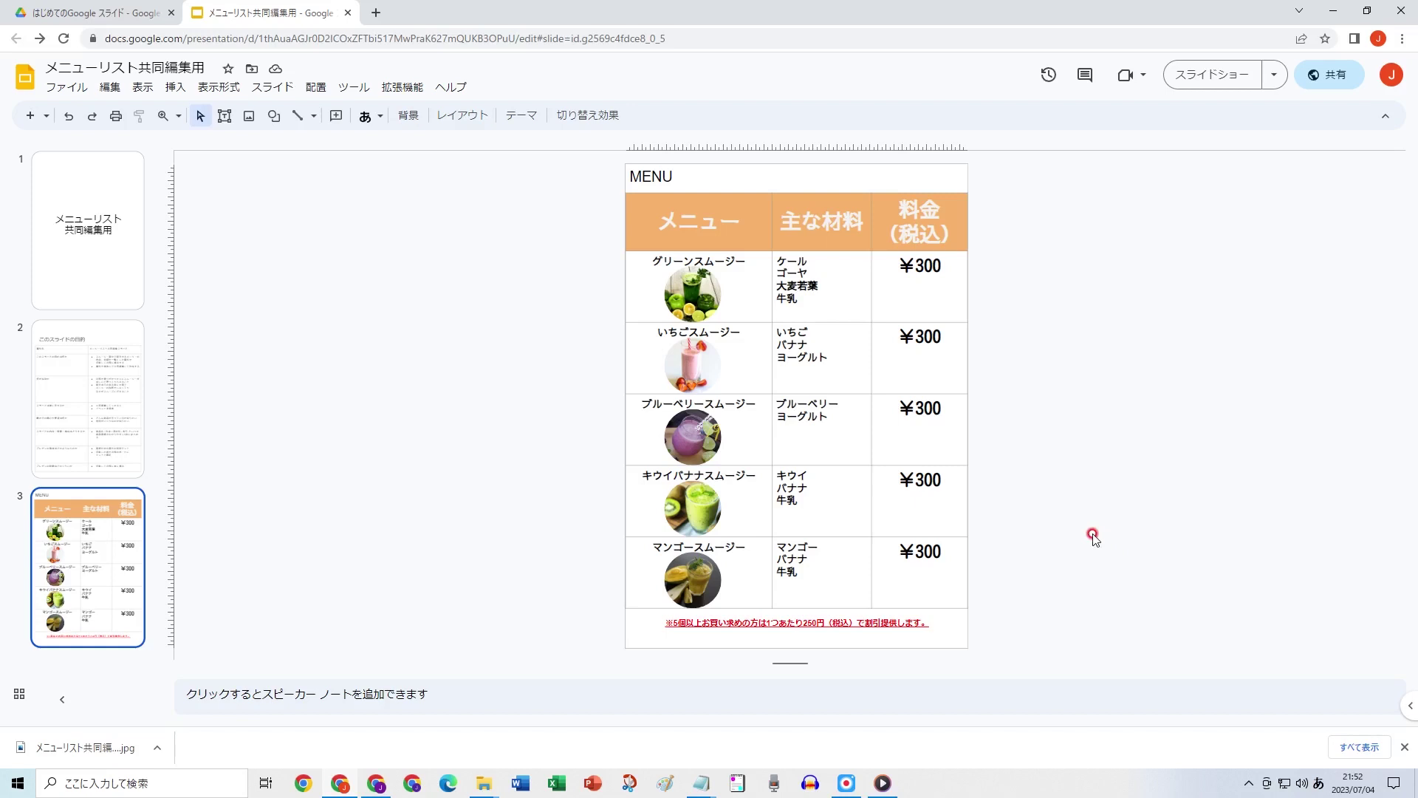